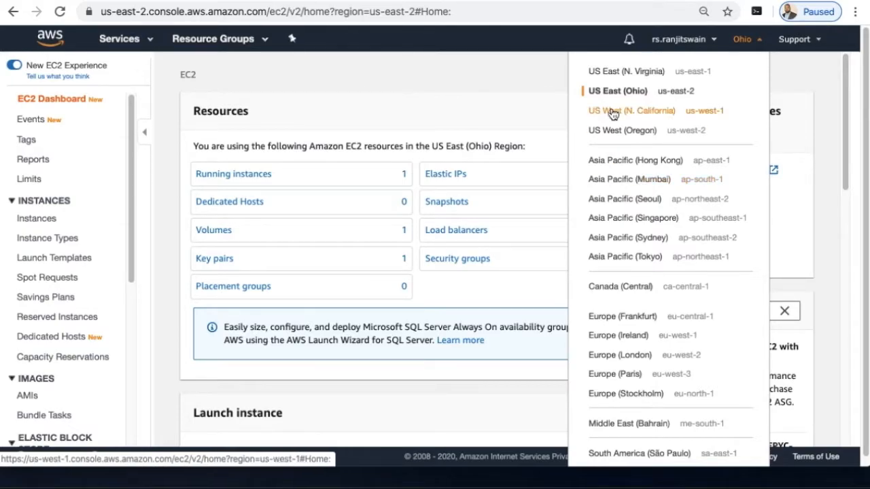
Step: Show the running EC2 instances in the Ohio region and enlarge the instance list above the details pane
{"action": "left_click", "coordinate": [495, 84]}
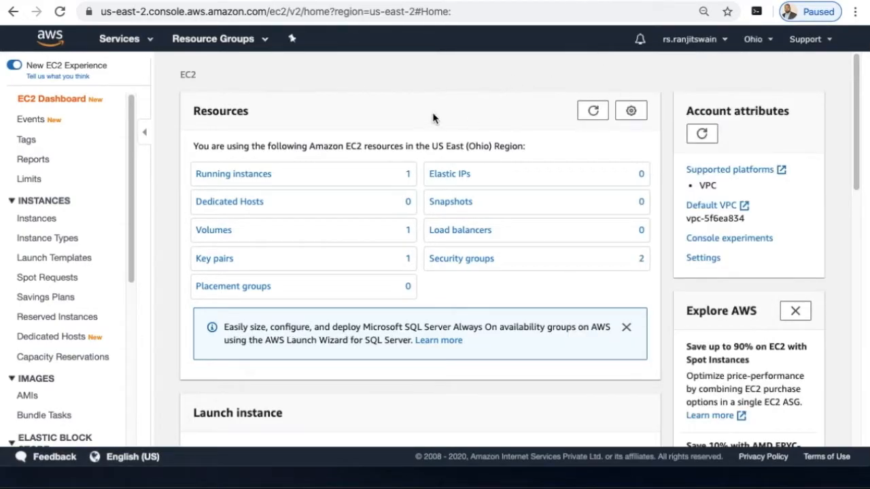
{"action": "left_click", "coordinate": [233, 175]}
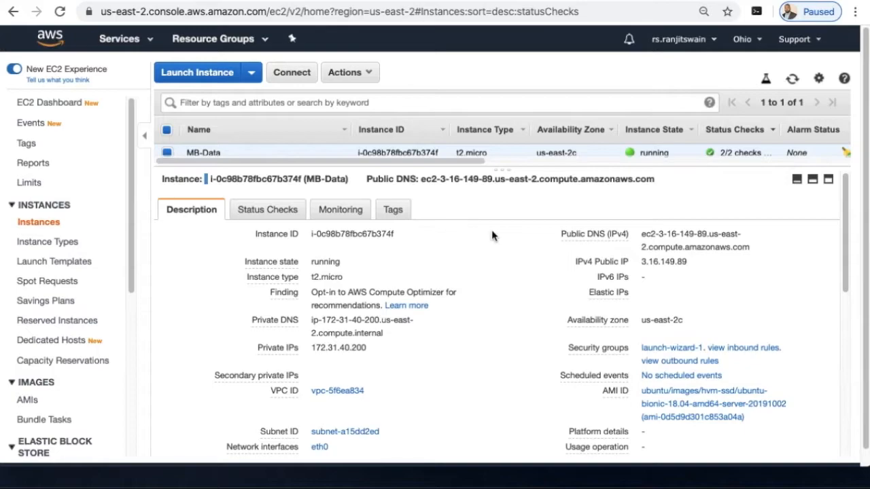
{"action": "left_click_drag", "start_coordinate": [333, 169], "coordinate": [342, 222]}
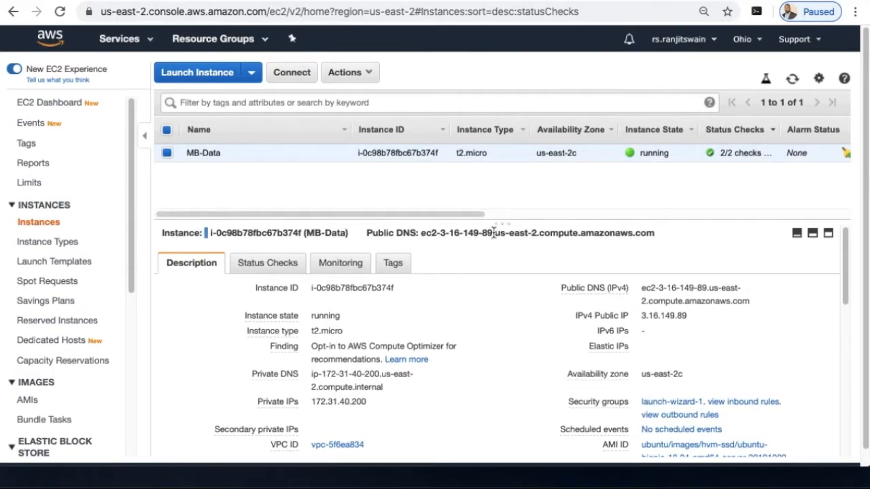
{"action": "mouse_move", "coordinate": [485, 225]}
{"action": "left_mouse_down"}
{"action": "mouse_move", "coordinate": [497, 343]}
{"action": "mouse_move", "coordinate": [485, 252]}
{"action": "mouse_move", "coordinate": [499, 220]}
{"action": "left_mouse_up"}
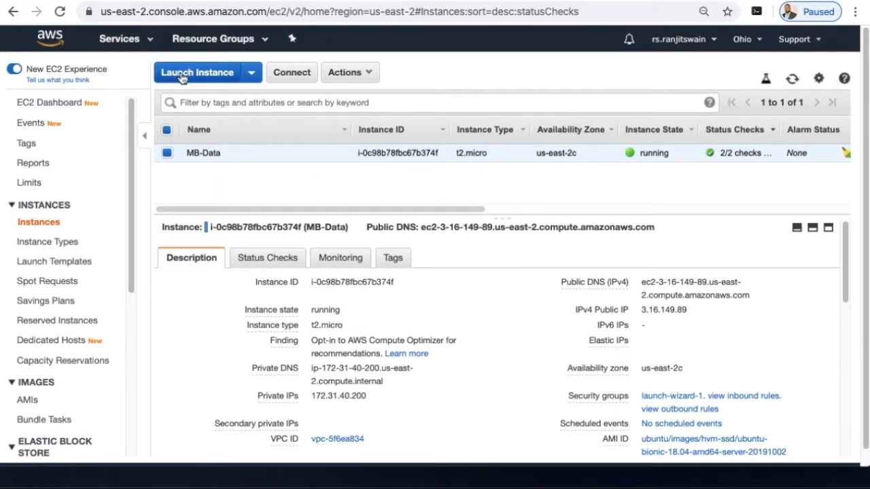
Step: Start launching a new instance and look through the quick start AMIs and their free tier eligibility
{"action": "left_click", "coordinate": [207, 74]}
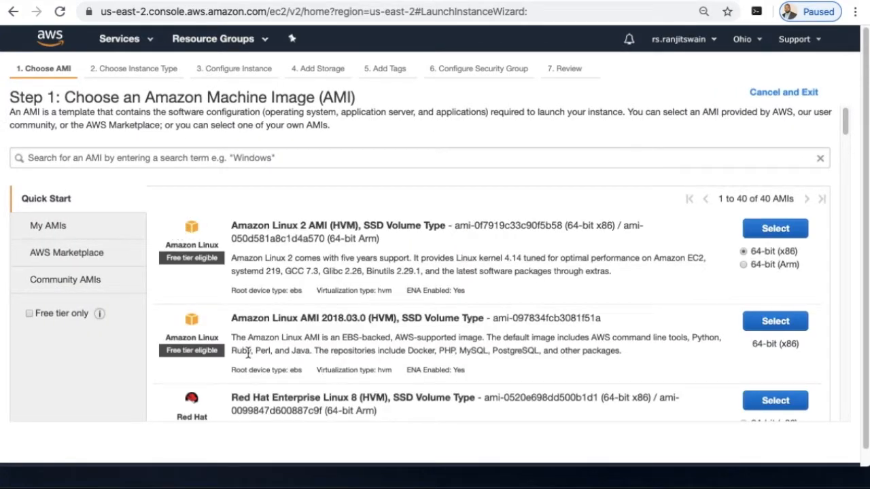
{"action": "scroll", "coordinate": [294, 286], "scroll_direction": "down", "scroll_amount": 1}
{"action": "scroll", "coordinate": [295, 285], "scroll_direction": "down", "scroll_amount": 1}
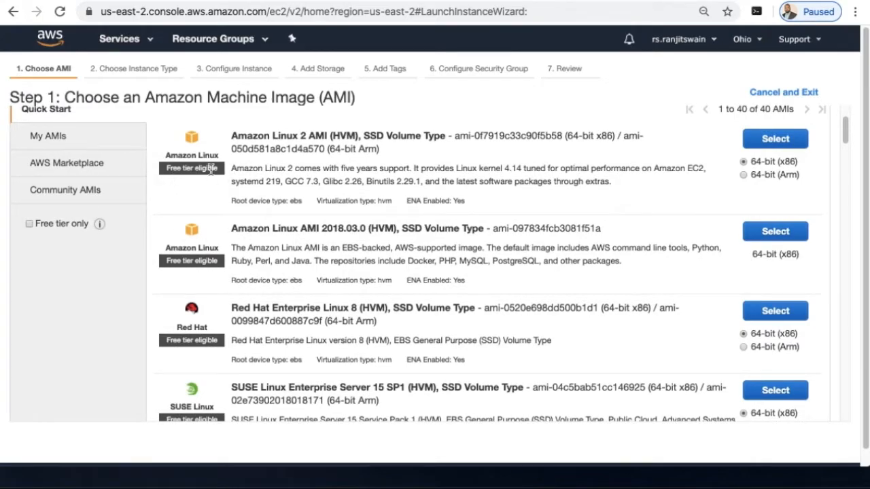
{"action": "left_click_drag", "start_coordinate": [168, 170], "coordinate": [219, 173]}
{"action": "left_click", "coordinate": [241, 216]}
{"action": "scroll", "coordinate": [241, 216], "scroll_direction": "up", "scroll_amount": 2}
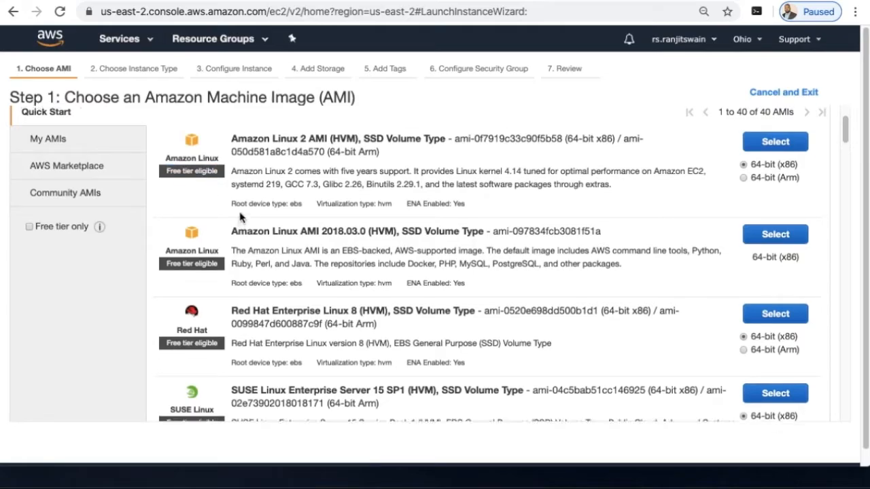
{"action": "scroll", "coordinate": [207, 229], "scroll_direction": "down", "scroll_amount": 3}
{"action": "scroll", "coordinate": [217, 232], "scroll_direction": "down", "scroll_amount": 3}
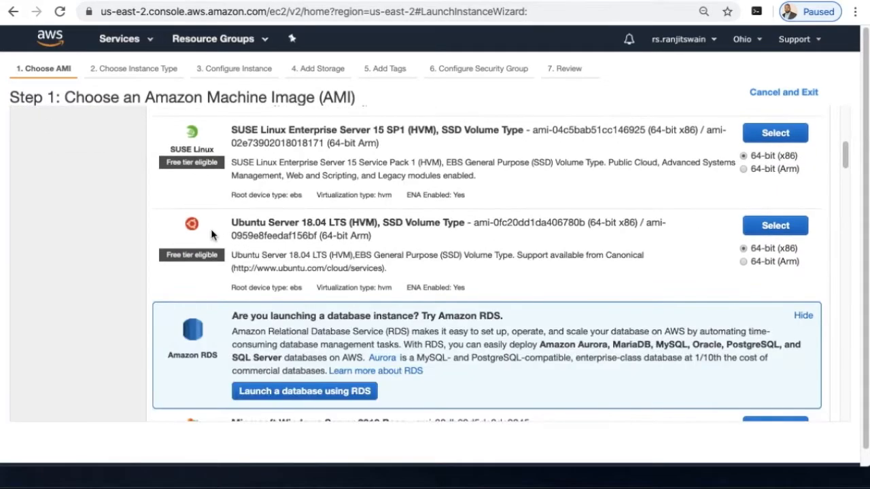
{"action": "scroll", "coordinate": [213, 231], "scroll_direction": "up", "scroll_amount": 4}
{"action": "scroll", "coordinate": [213, 234], "scroll_direction": "up", "scroll_amount": 2}
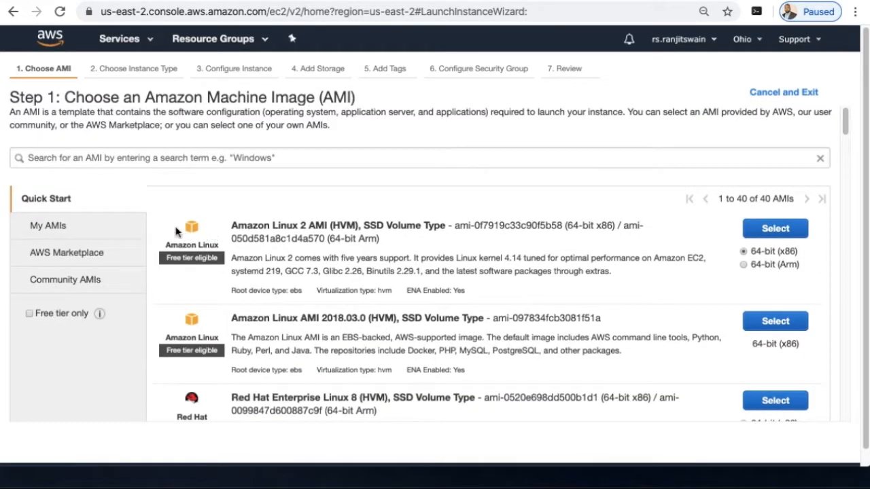
Step: Search the AMIs for "windows" and select Microsoft Windows Server 2016 Base with Containers
{"action": "left_click", "coordinate": [107, 159]}
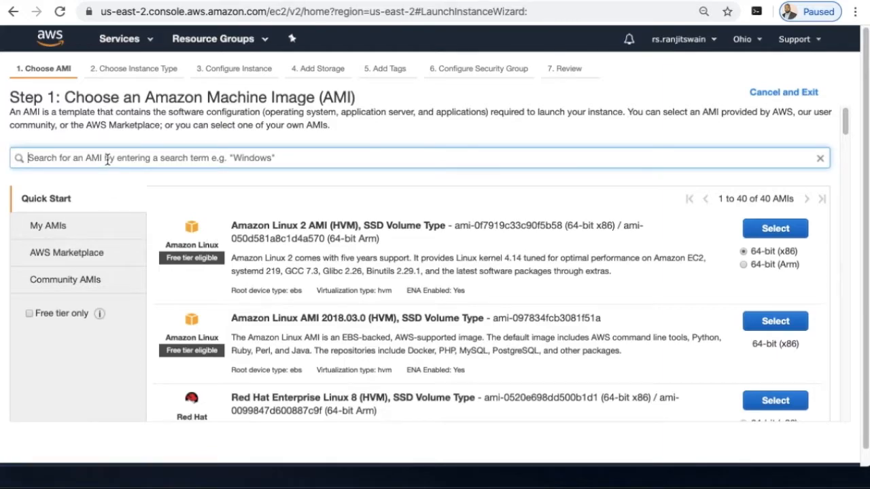
{"action": "type", "text": "windows"}
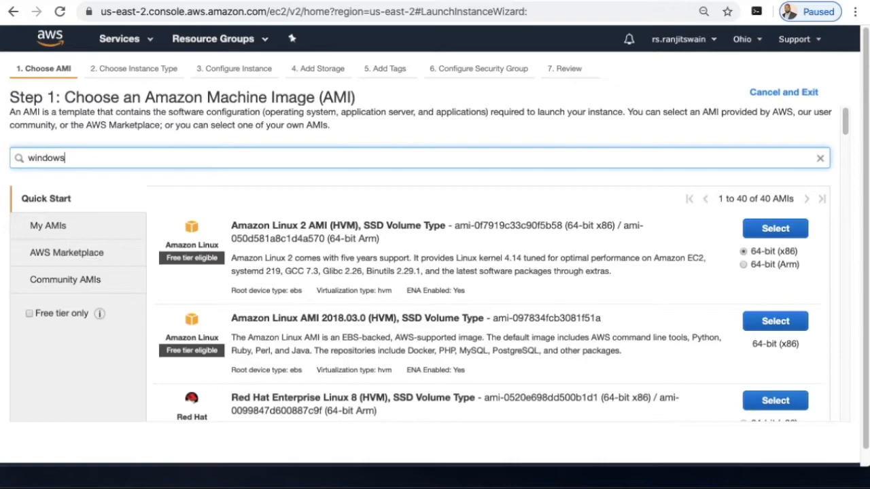
{"action": "key", "text": "Return"}
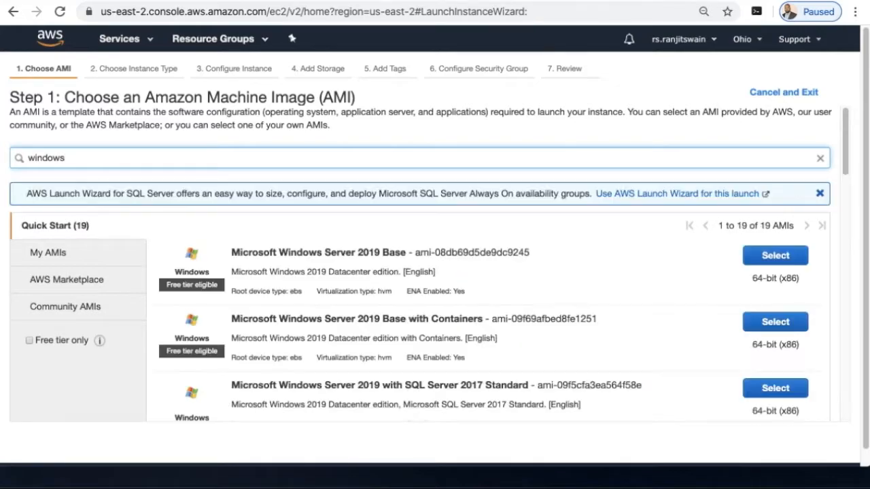
{"action": "scroll", "coordinate": [293, 297], "scroll_direction": "down", "scroll_amount": 1}
{"action": "scroll", "coordinate": [293, 299], "scroll_direction": "down", "scroll_amount": 4}
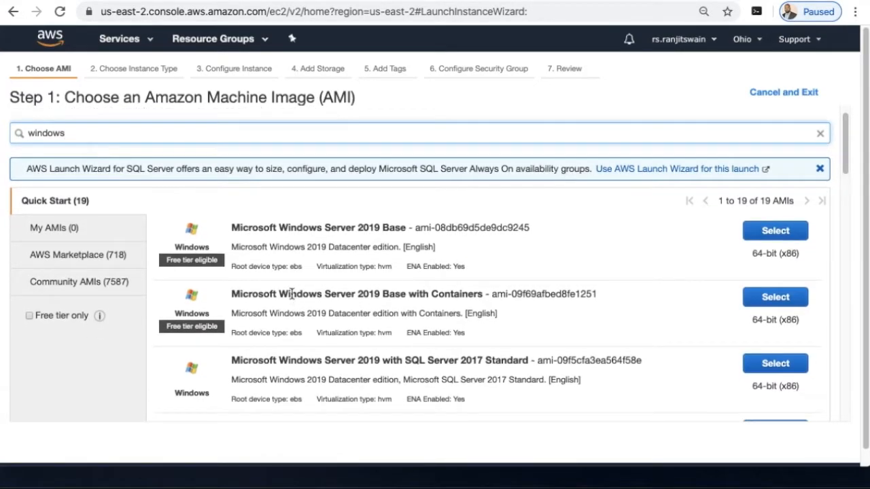
{"action": "scroll", "coordinate": [291, 292], "scroll_direction": "down", "scroll_amount": 8}
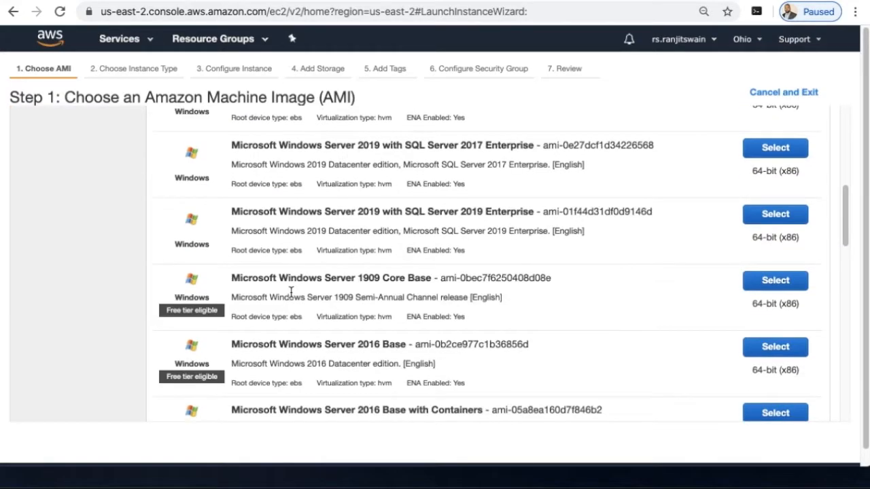
{"action": "scroll", "coordinate": [291, 291], "scroll_direction": "down", "scroll_amount": 2}
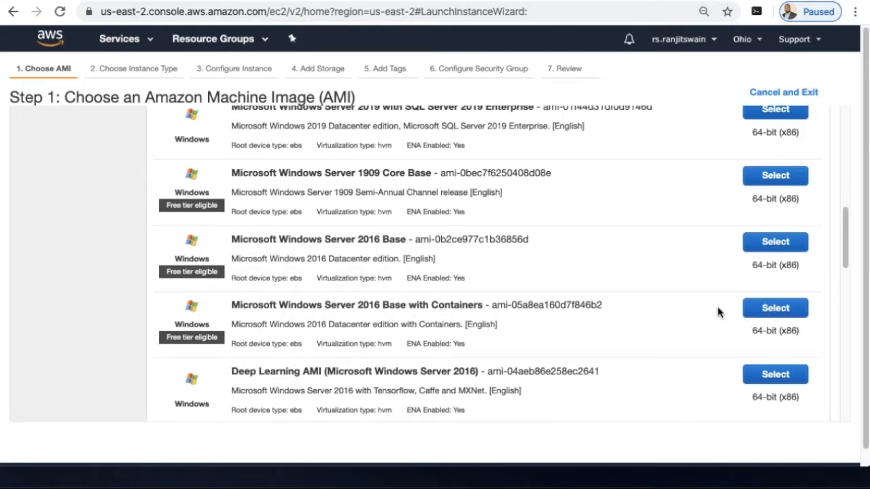
{"action": "left_click", "coordinate": [774, 308]}
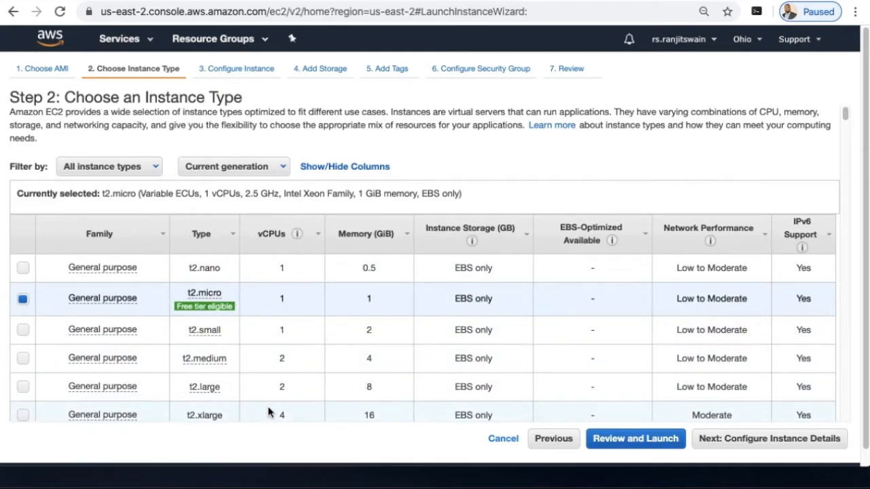
Step: Look through the instance types, keep the free tier eligible t2.micro, and continue to the instance details
{"action": "scroll", "coordinate": [281, 342], "scroll_direction": "down", "scroll_amount": 1}
{"action": "scroll", "coordinate": [229, 282], "scroll_direction": "down", "scroll_amount": 10}
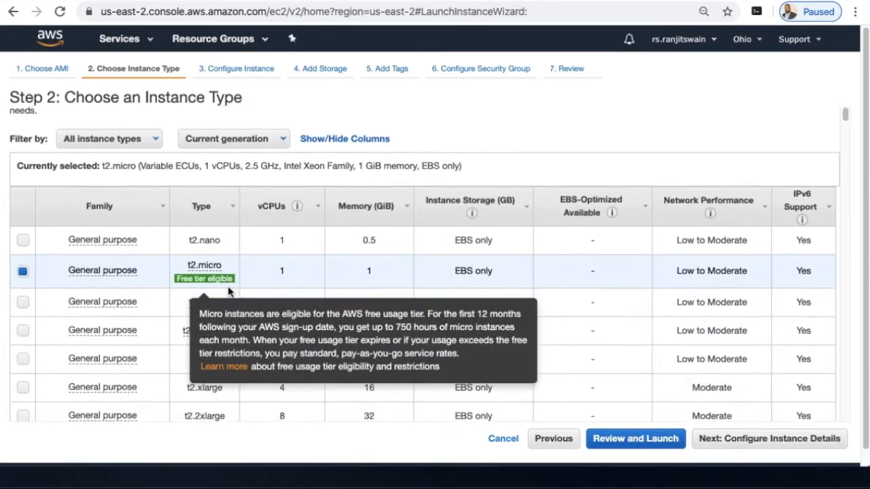
{"action": "scroll", "coordinate": [218, 293], "scroll_direction": "down", "scroll_amount": 15}
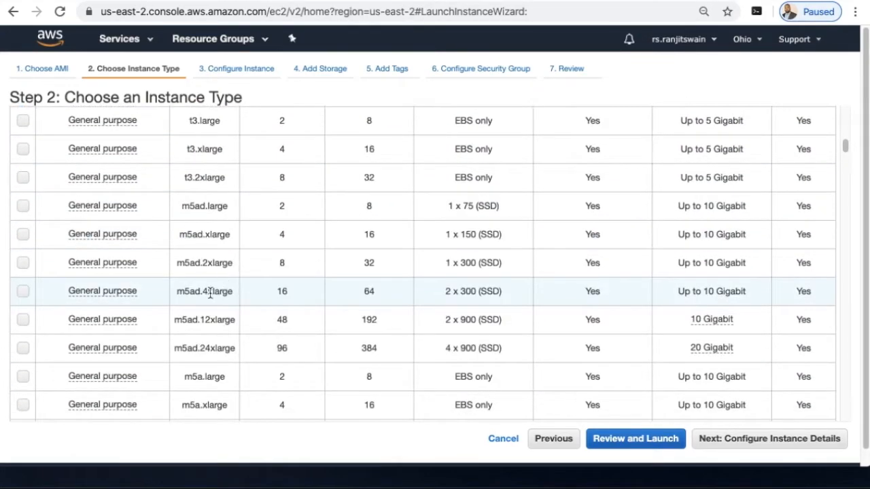
{"action": "scroll", "coordinate": [210, 296], "scroll_direction": "down", "scroll_amount": 15}
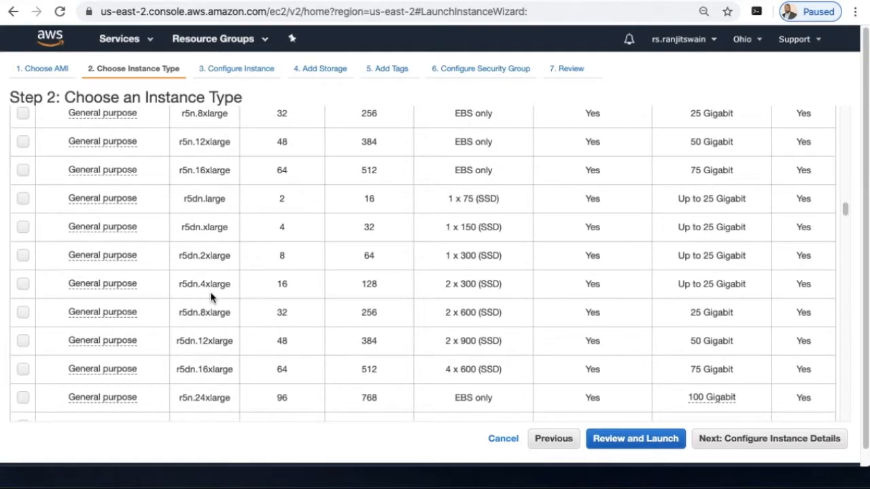
{"action": "scroll", "coordinate": [210, 297], "scroll_direction": "up", "scroll_amount": 20}
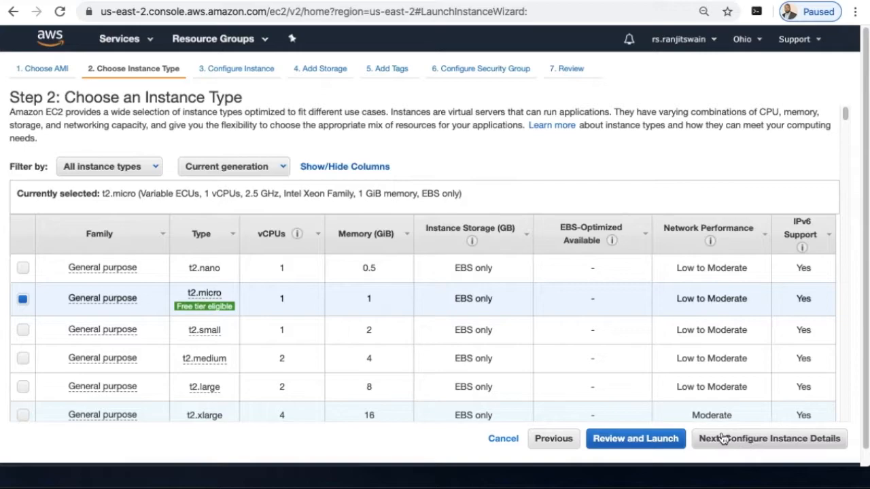
{"action": "left_click", "coordinate": [779, 440]}
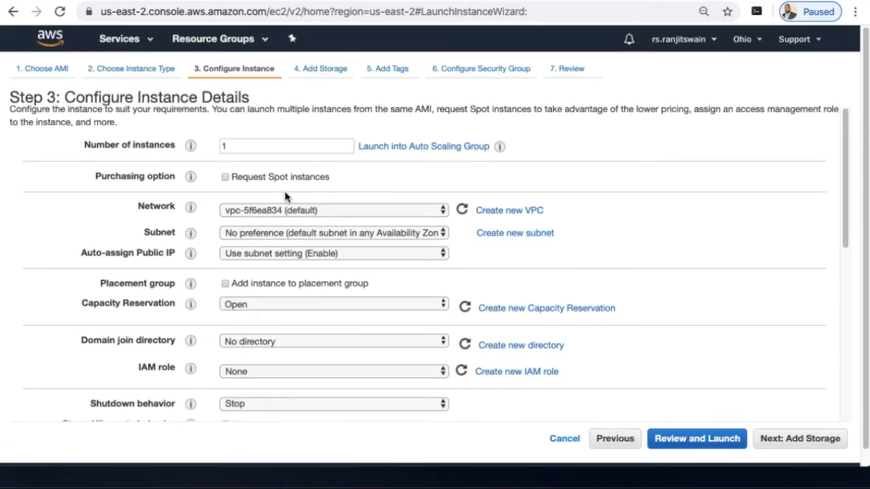
Step: Review the instance details down to the advanced options, keep the defaults, and continue to storage
{"action": "scroll", "coordinate": [256, 320], "scroll_direction": "down", "scroll_amount": 3}
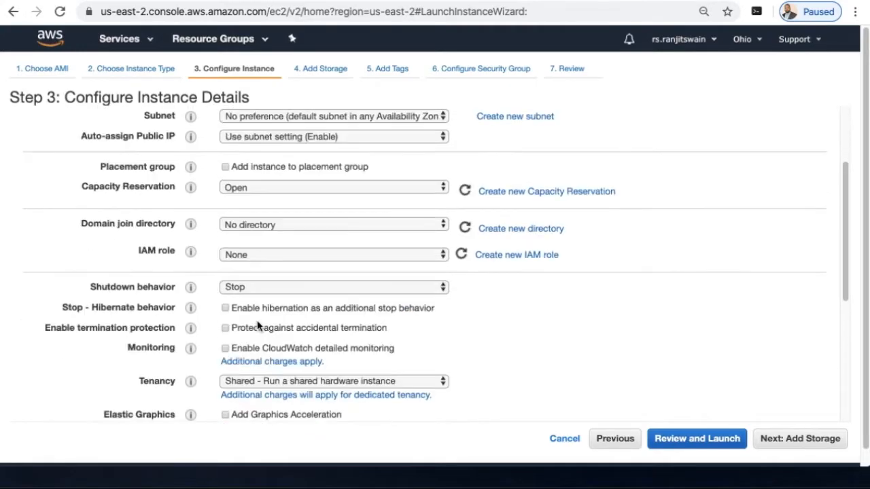
{"action": "scroll", "coordinate": [241, 297], "scroll_direction": "down", "scroll_amount": 6}
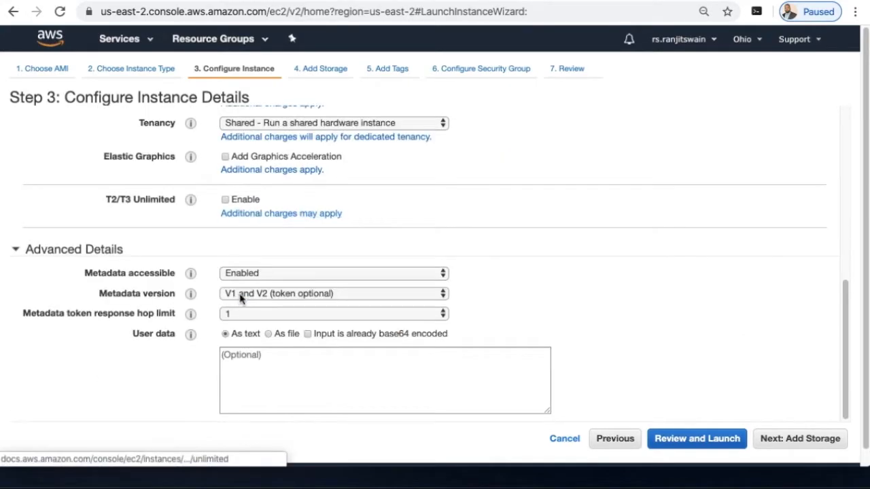
{"action": "scroll", "coordinate": [549, 286], "scroll_direction": "down", "scroll_amount": 1}
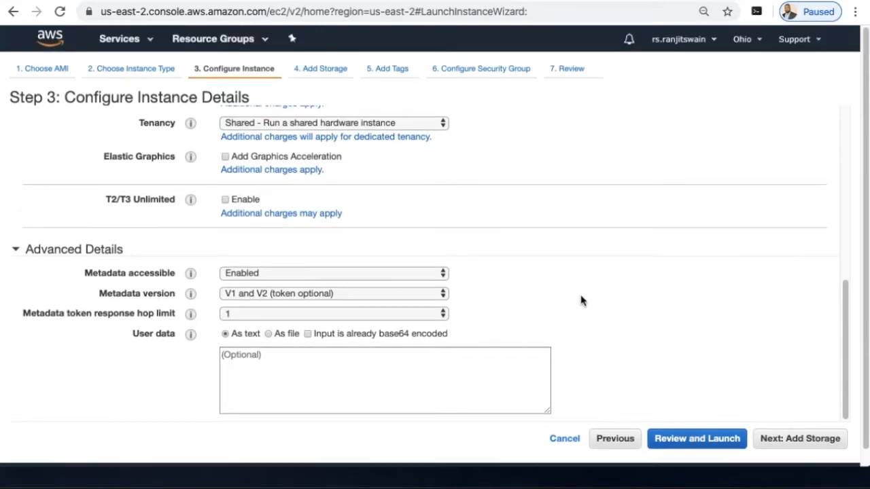
{"action": "left_click", "coordinate": [823, 438]}
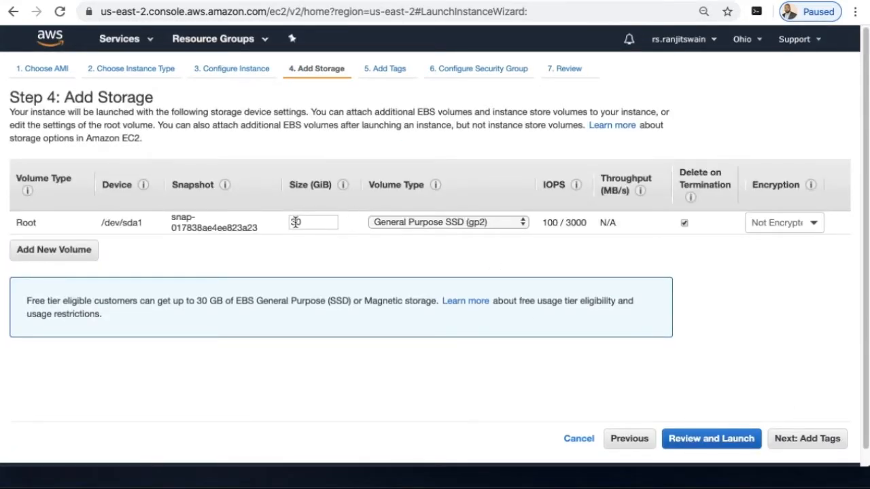
Step: Set the root volume size to 20 GiB and continue to the tags
{"action": "left_click", "coordinate": [309, 223]}
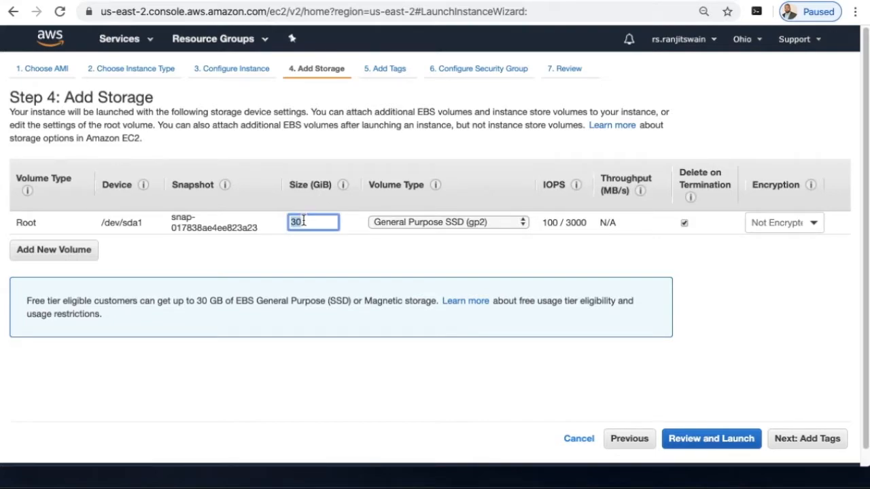
{"action": "double_click", "coordinate": [321, 226]}
{"action": "type", "text": "20"}
{"action": "left_click", "coordinate": [810, 443]}
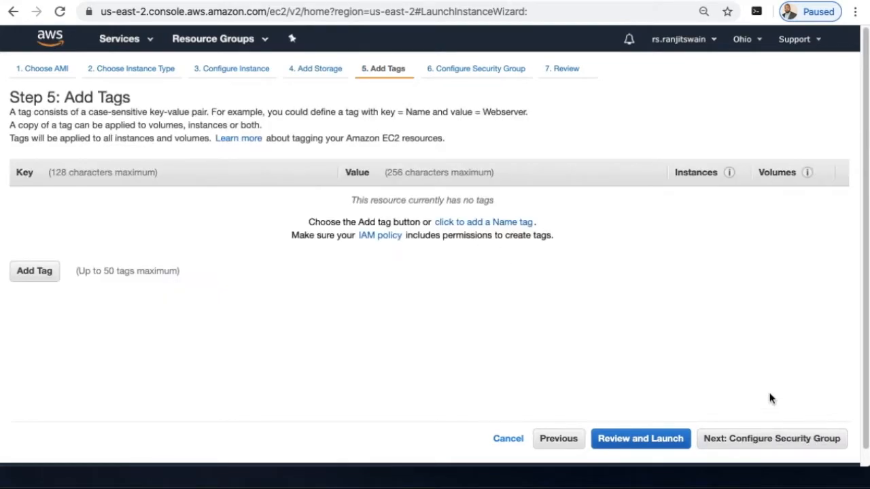
Step: Add a tag with key Name and value MyWindows, and continue to the security group configuration
{"action": "left_click", "coordinate": [34, 271]}
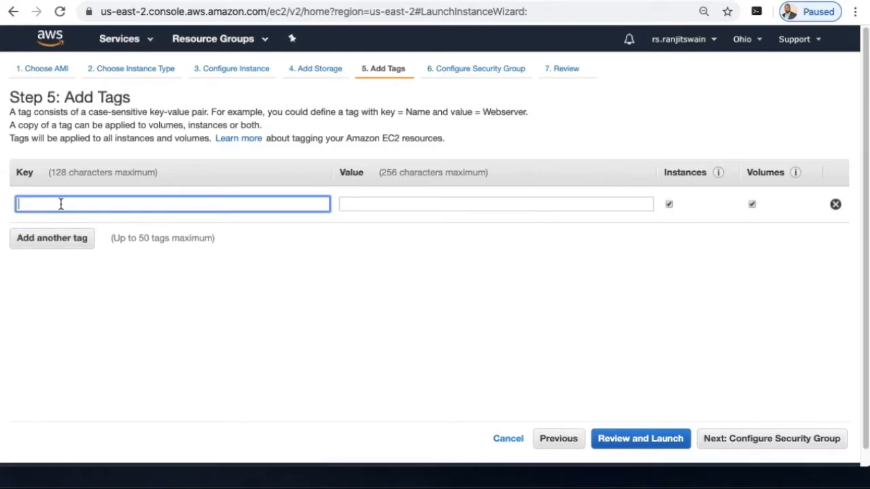
{"action": "type", "text": "Name"}
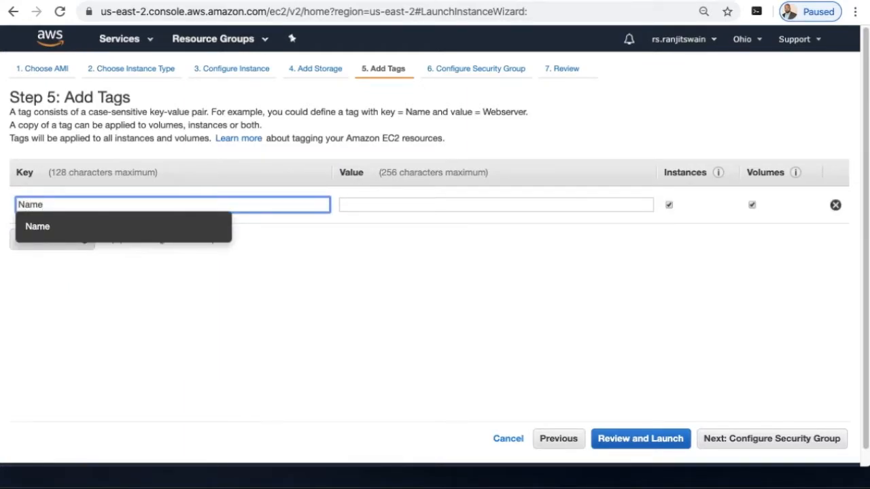
{"action": "left_click", "coordinate": [43, 231]}
{"action": "left_click", "coordinate": [359, 204]}
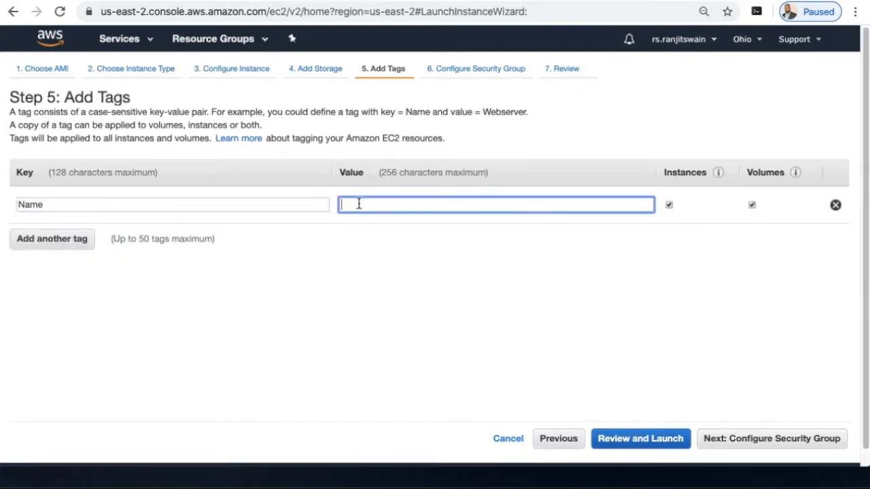
{"action": "type", "text": "my"}
{"action": "type", "text": "MyW"}
{"action": "type", "text": "indows"}
{"action": "left_click", "coordinate": [766, 446]}
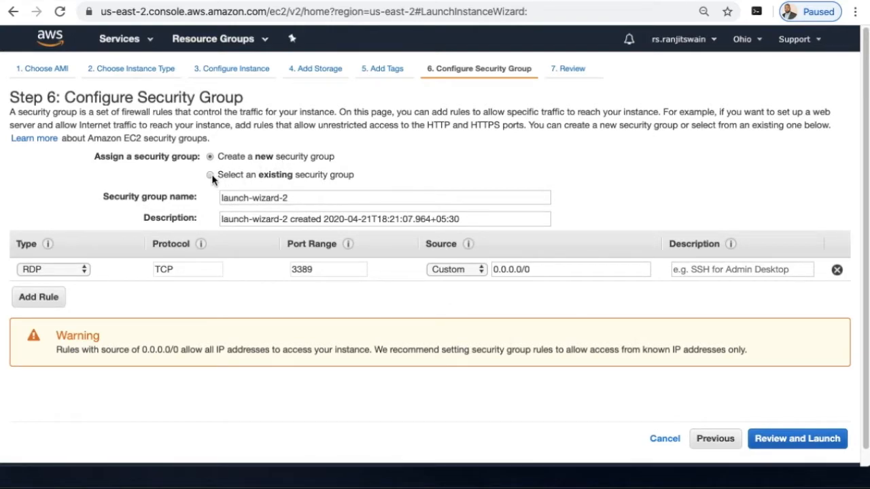
Step: Check the existing security groups, return to creating a new one, and set its RDP rule source to My IP
{"action": "left_click", "coordinate": [210, 176]}
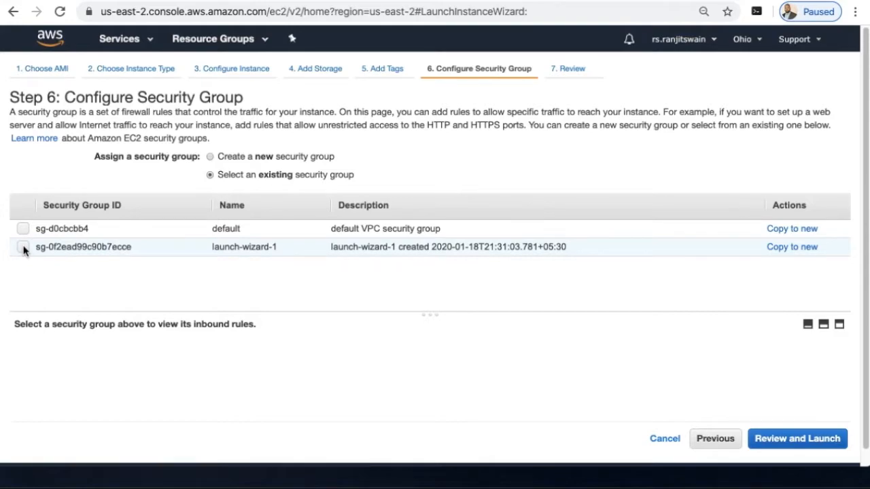
{"action": "left_click", "coordinate": [209, 156]}
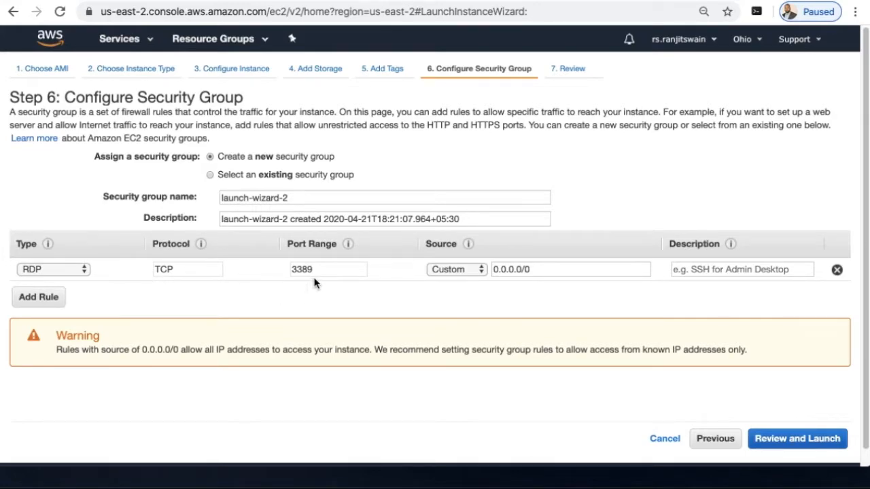
{"action": "left_click", "coordinate": [482, 271]}
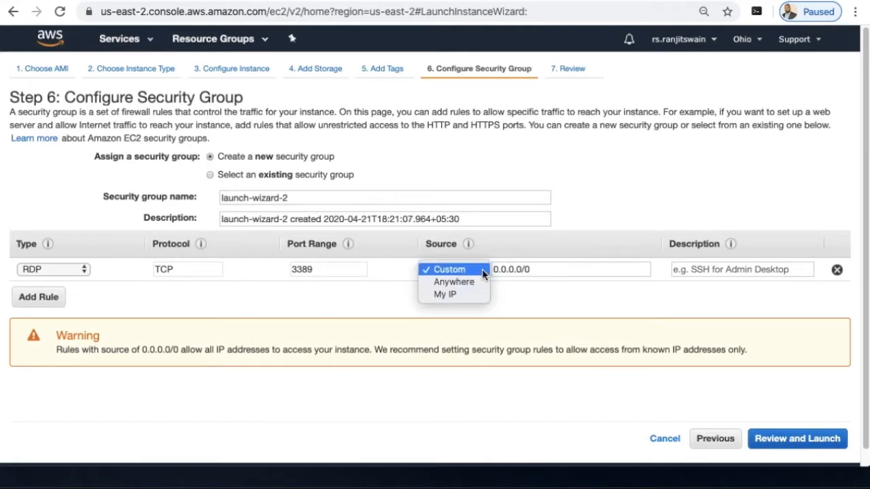
{"action": "left_click", "coordinate": [467, 295]}
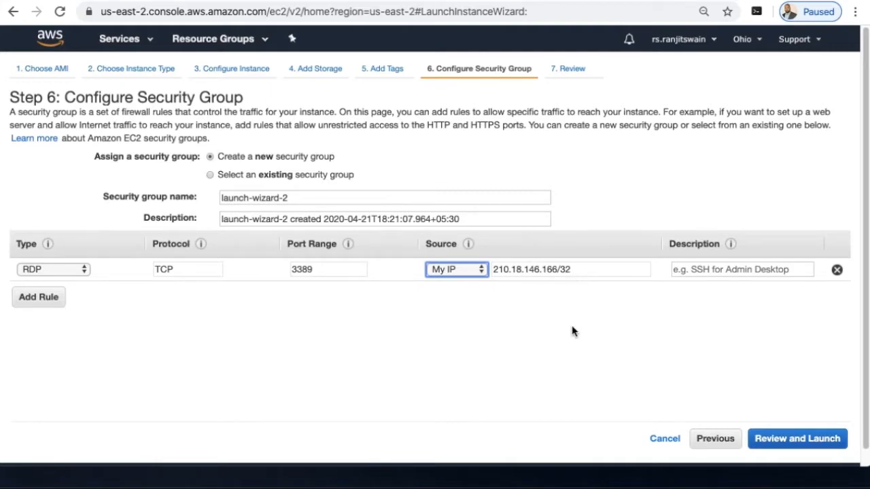
Step: Try the Custom and Anywhere sources for the RDP rule, and set the source back to My IP
{"action": "left_click", "coordinate": [474, 273]}
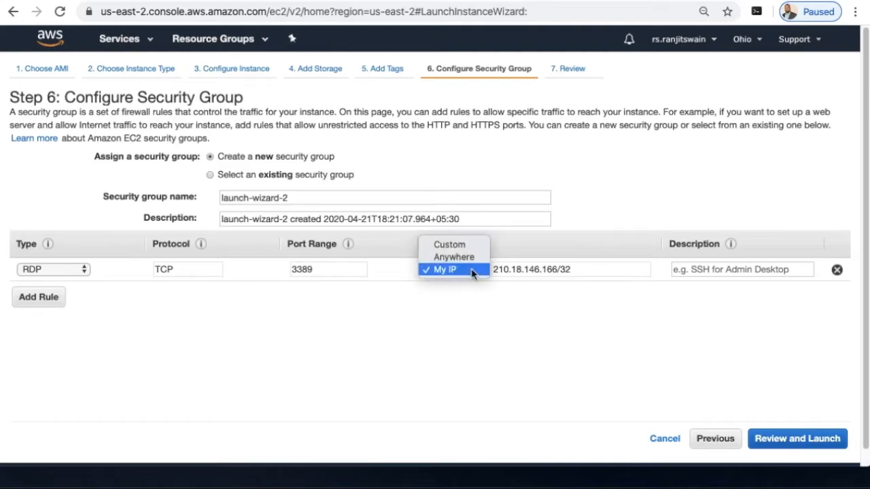
{"action": "left_click", "coordinate": [460, 244]}
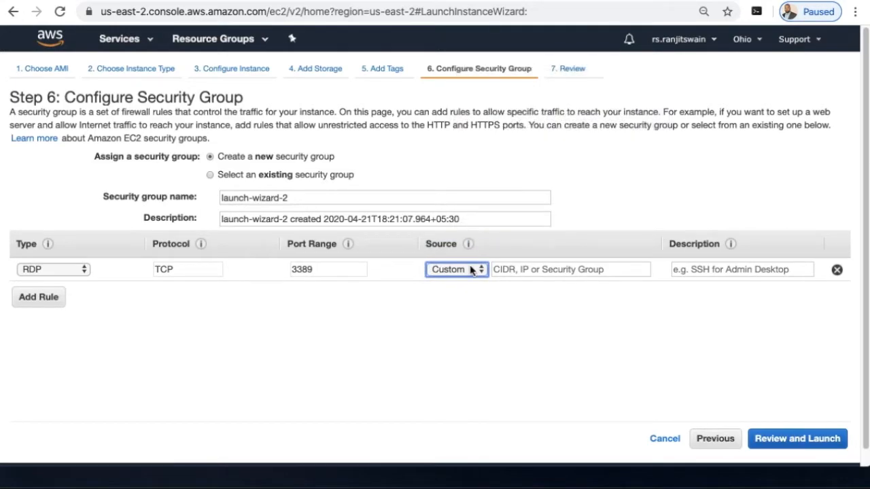
{"action": "left_click", "coordinate": [470, 270]}
{"action": "left_click", "coordinate": [461, 281]}
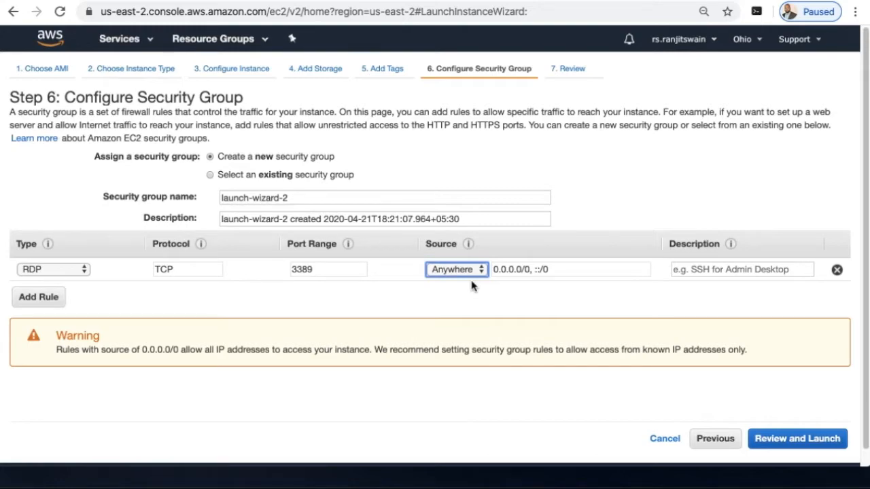
{"action": "left_click", "coordinate": [480, 270]}
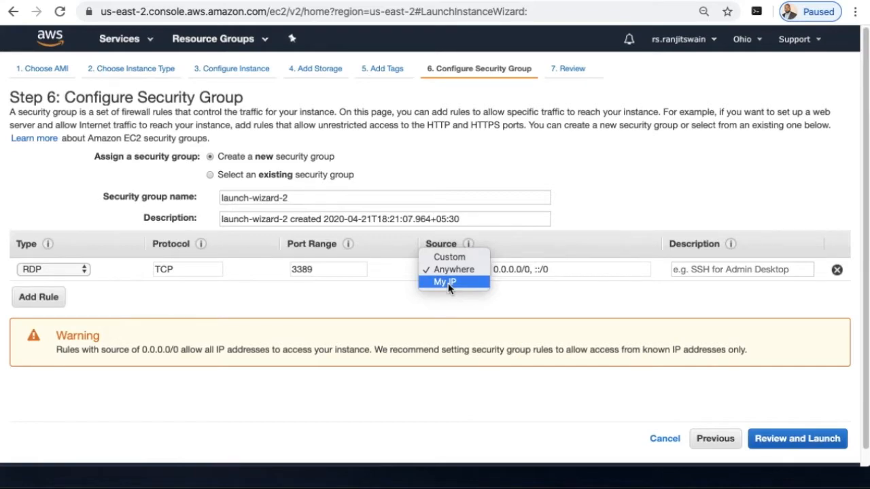
{"action": "left_click", "coordinate": [448, 283]}
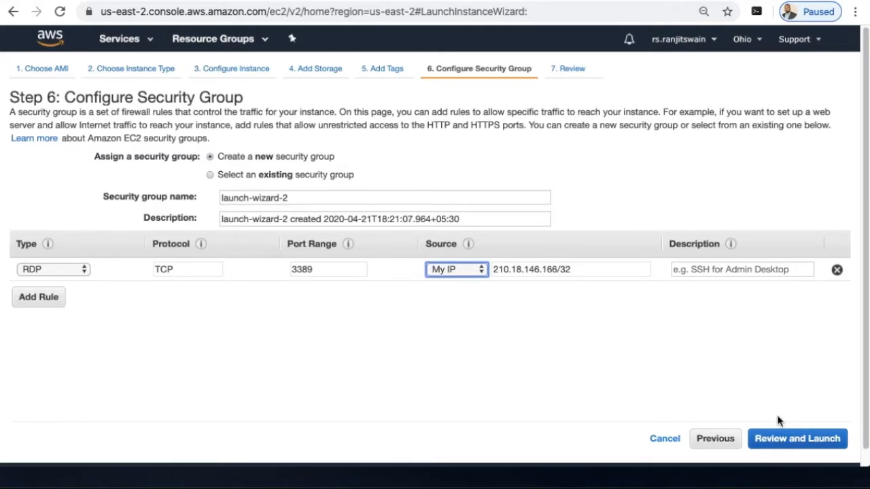
Step: Continue to the launch review, check the instance settings and security group rule, and proceed to the key pair selection
{"action": "left_click", "coordinate": [798, 440]}
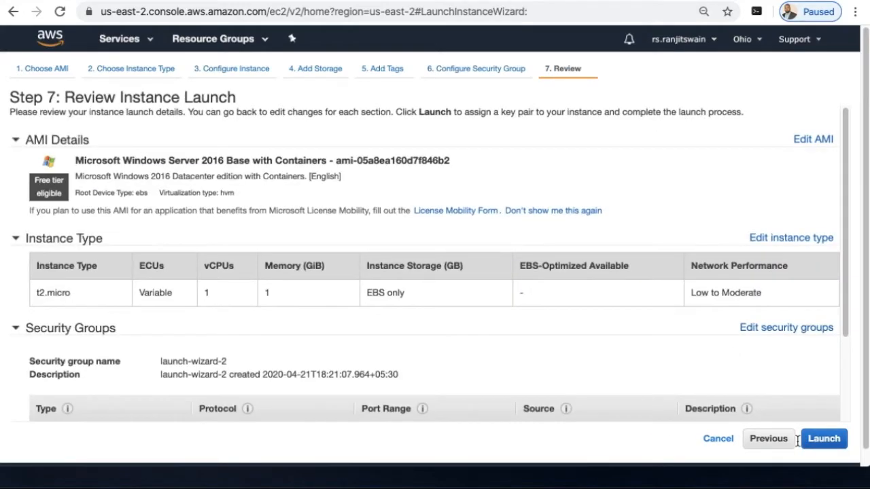
{"action": "scroll", "coordinate": [561, 314], "scroll_direction": "down", "scroll_amount": 2}
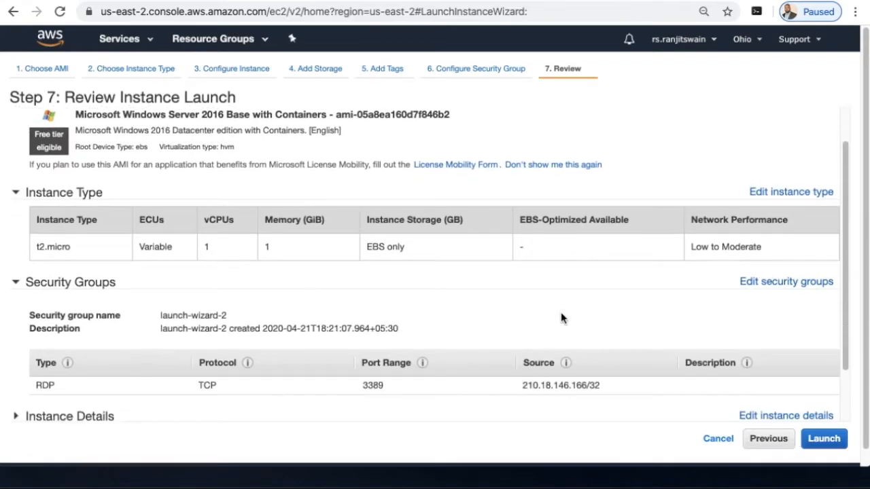
{"action": "scroll", "coordinate": [561, 314], "scroll_direction": "up", "scroll_amount": 2}
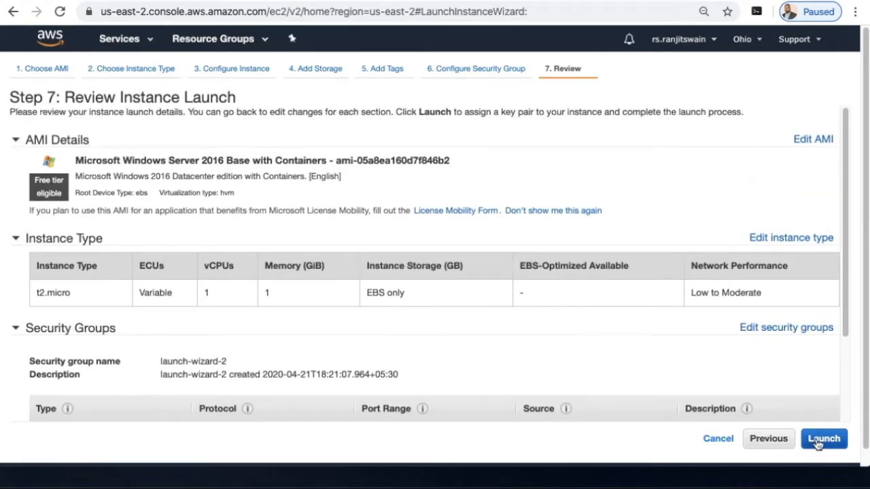
{"action": "left_click", "coordinate": [824, 438]}
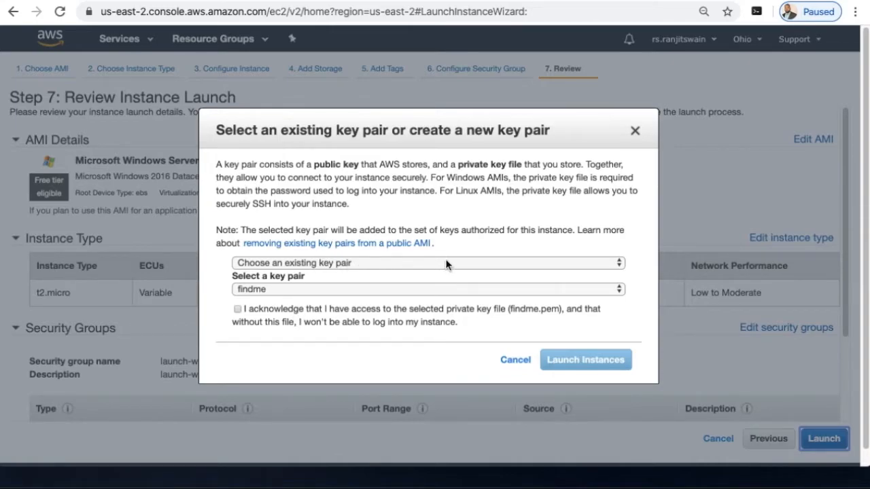
Step: Try to launch the instance with the existing key pair findme, acknowledging access to its private key file
{"action": "left_click", "coordinate": [554, 263]}
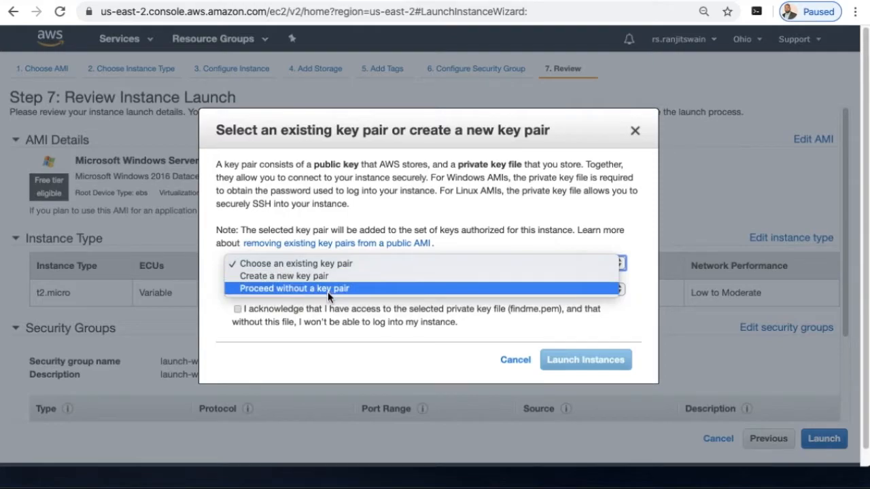
{"action": "left_click", "coordinate": [317, 312]}
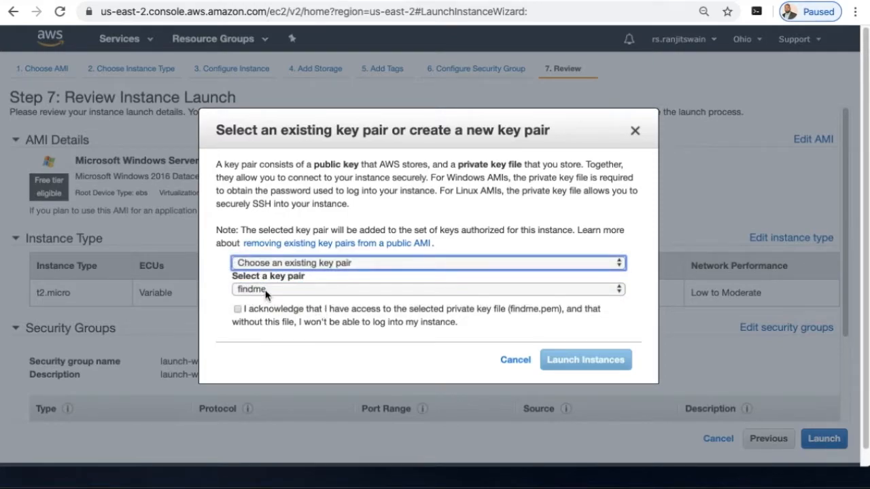
{"action": "left_click", "coordinate": [265, 291]}
{"action": "left_click", "coordinate": [265, 288]}
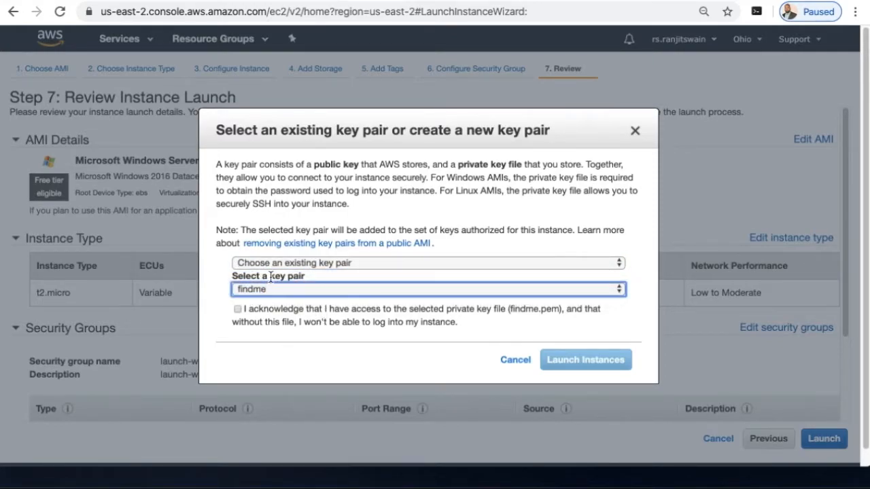
{"action": "left_click", "coordinate": [237, 310]}
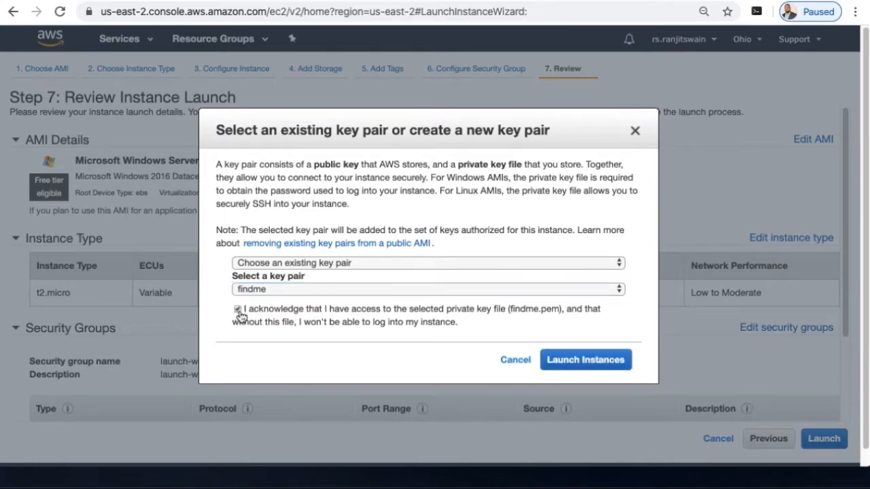
{"action": "left_click", "coordinate": [589, 359]}
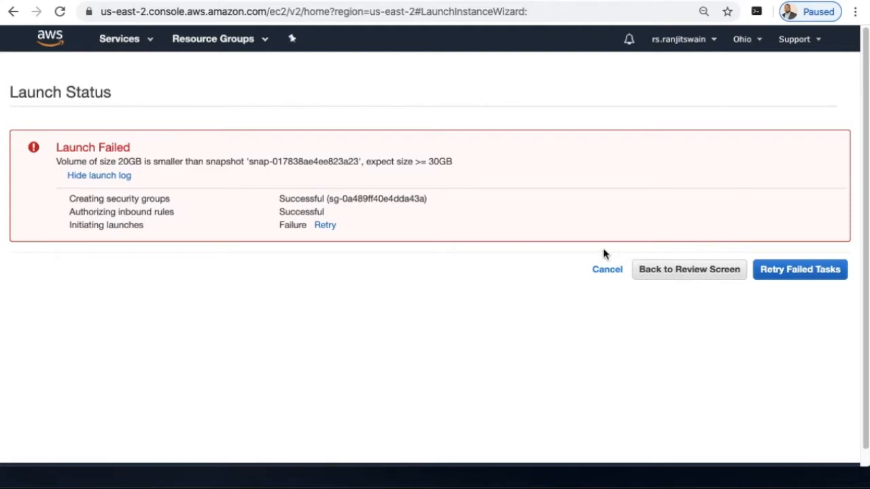
Step: Go back to the storage settings, set the root volume size to 30 GiB, and continue to the launch review
{"action": "left_click", "coordinate": [686, 272]}
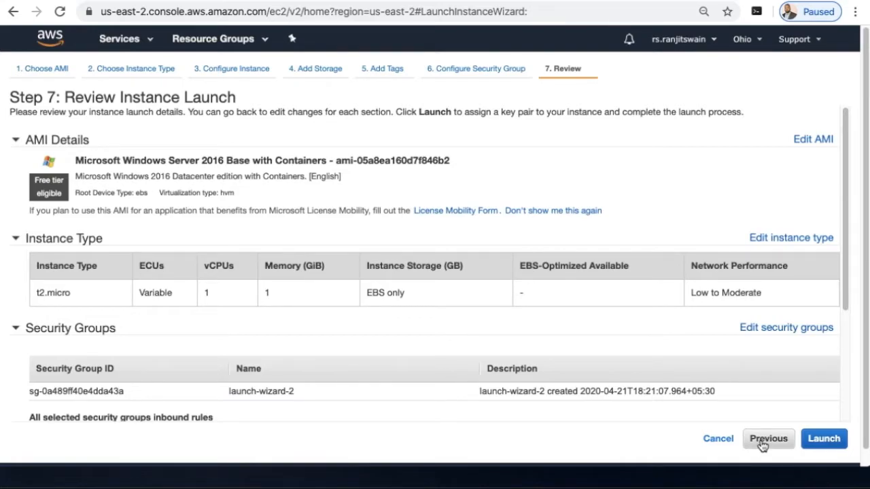
{"action": "left_click", "coordinate": [763, 442]}
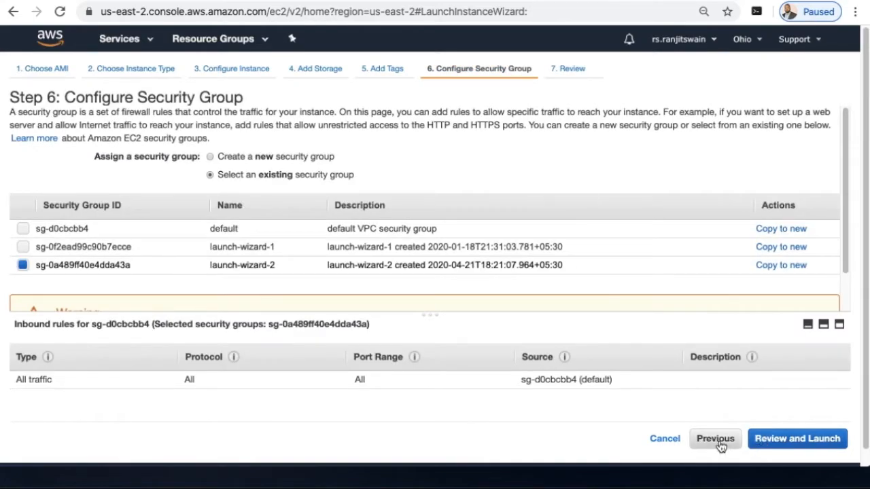
{"action": "left_click", "coordinate": [721, 445]}
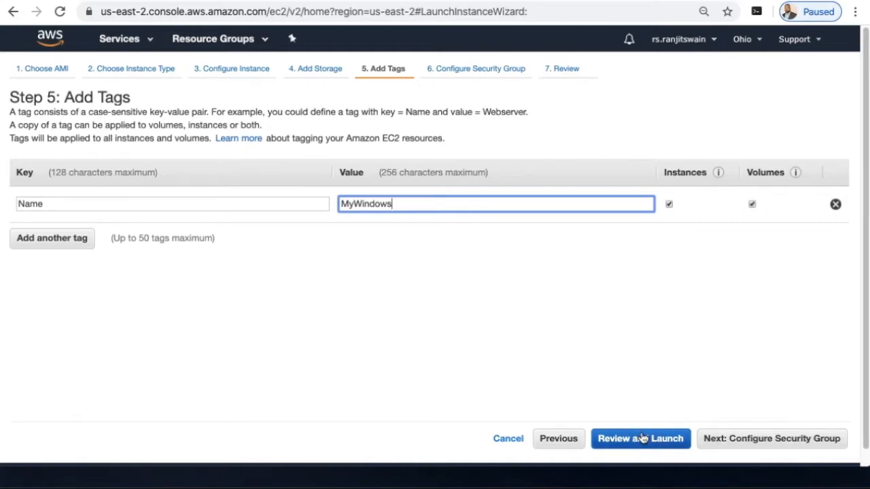
{"action": "left_click", "coordinate": [554, 438]}
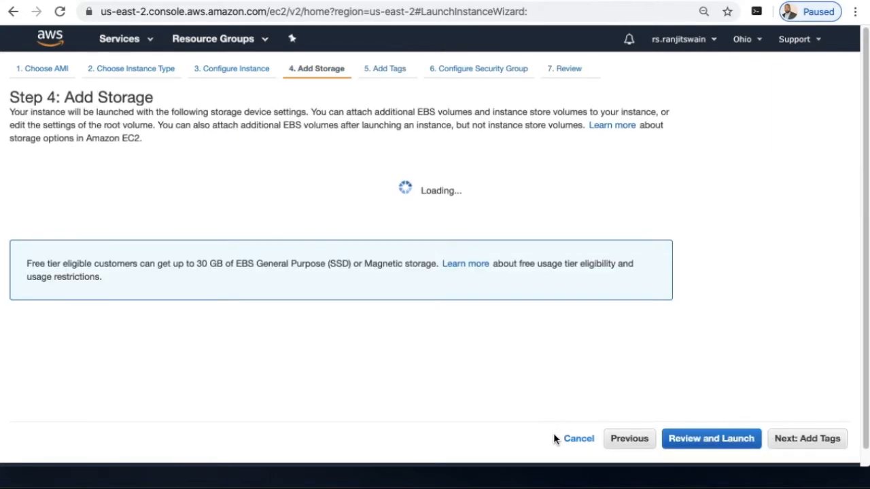
{"action": "left_click", "coordinate": [307, 222]}
{"action": "double_click", "coordinate": [314, 224]}
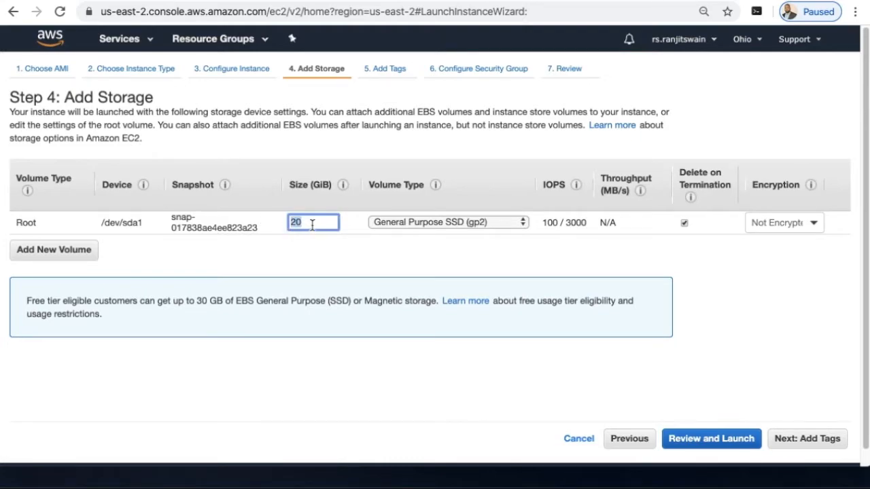
{"action": "type", "text": "30"}
{"action": "left_click", "coordinate": [798, 443]}
{"action": "left_click", "coordinate": [799, 443]}
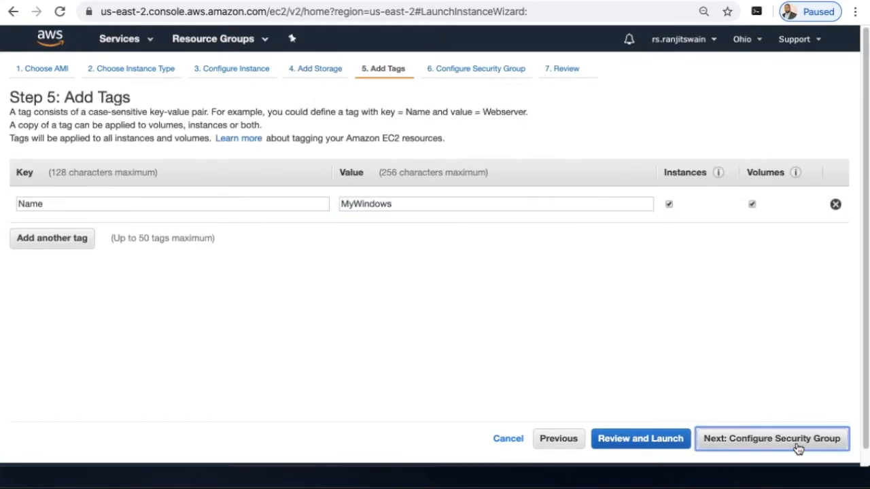
{"action": "left_click", "coordinate": [801, 441]}
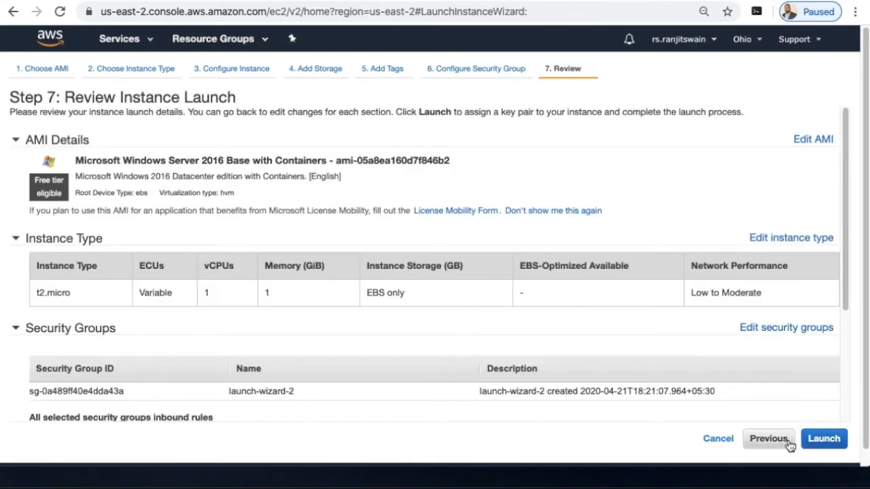
Step: Launch the instance with the findme key pair, acknowledging access to its private key file, and view the instances list
{"action": "left_click", "coordinate": [822, 441]}
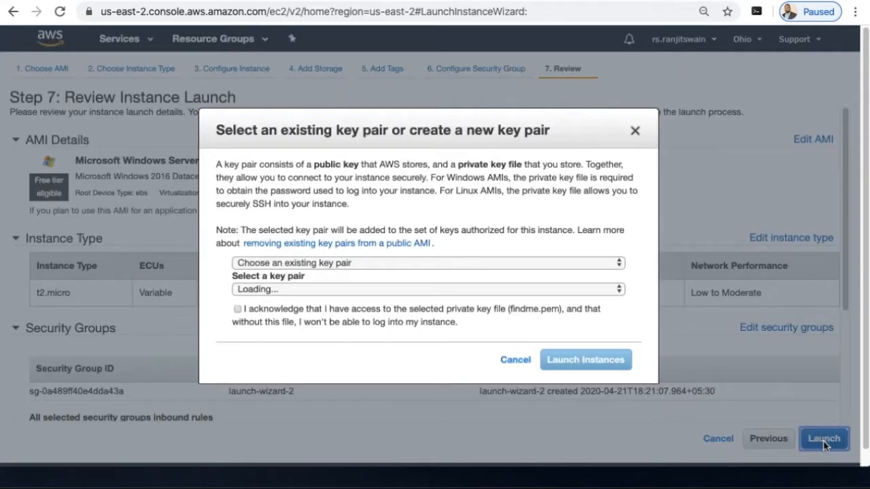
{"action": "left_click", "coordinate": [366, 322]}
{"action": "left_click", "coordinate": [549, 369]}
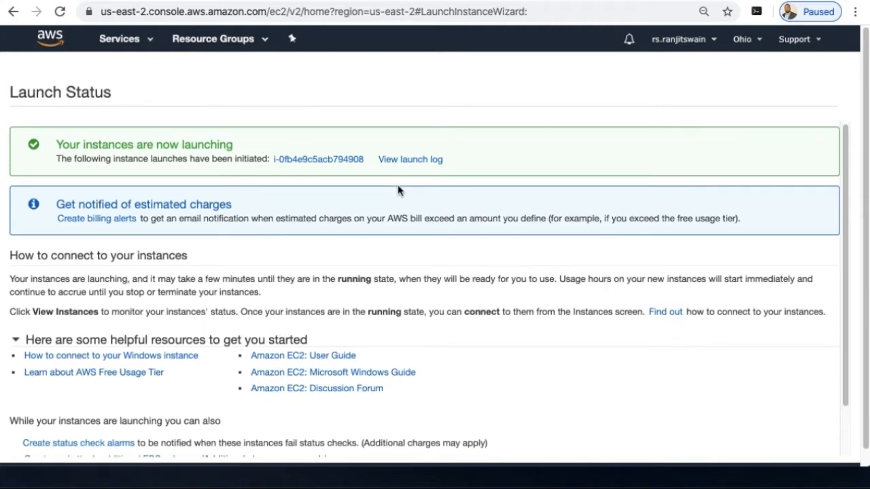
{"action": "scroll", "coordinate": [398, 188], "scroll_direction": "down", "scroll_amount": 2}
{"action": "left_click", "coordinate": [805, 449]}
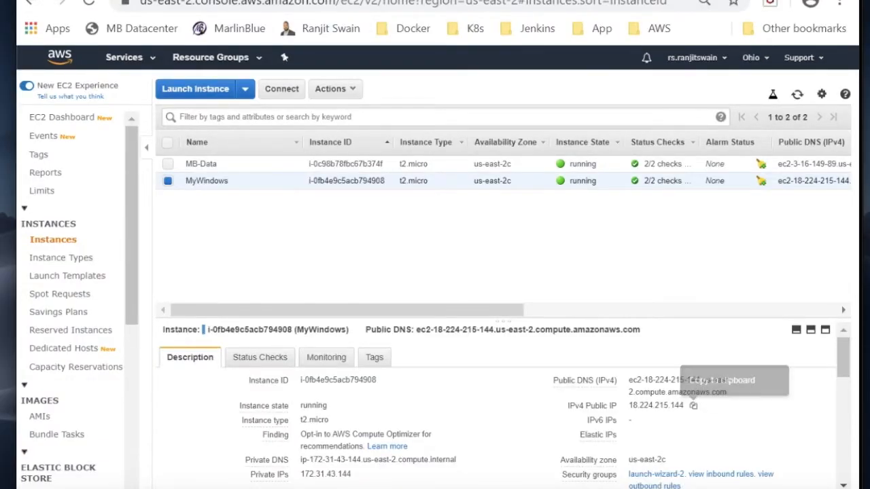
Step: Copy the IPv4 public IP of the MyWindows instance and switch to Remote Desktop Connection
{"action": "left_click", "coordinate": [693, 406]}
{"action": "key", "text": "super+s"}
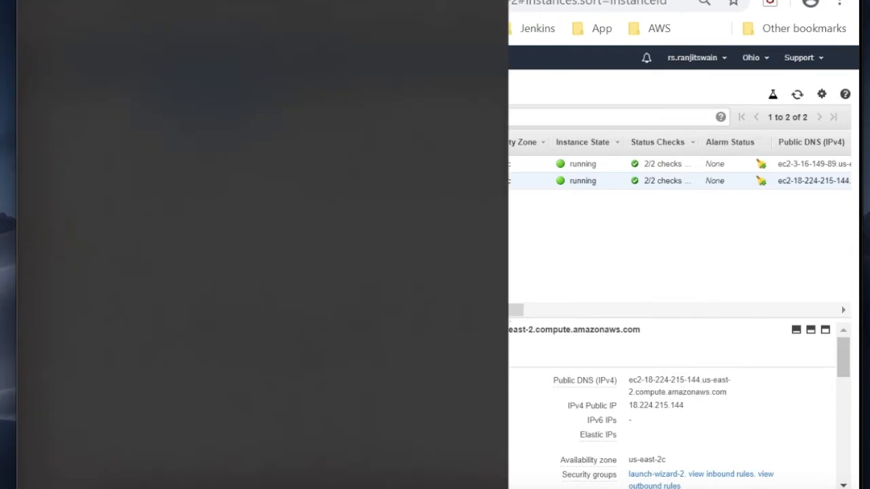
{"action": "type", "text": "rem"}
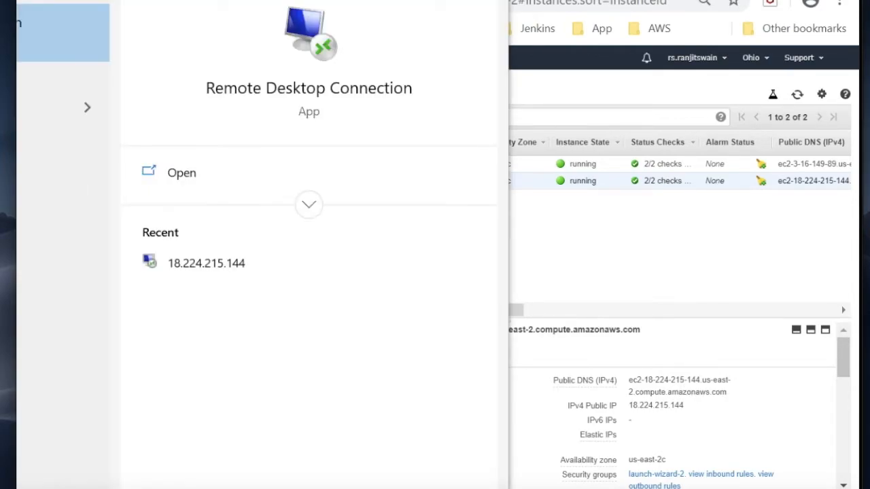
{"action": "key", "text": "Return"}
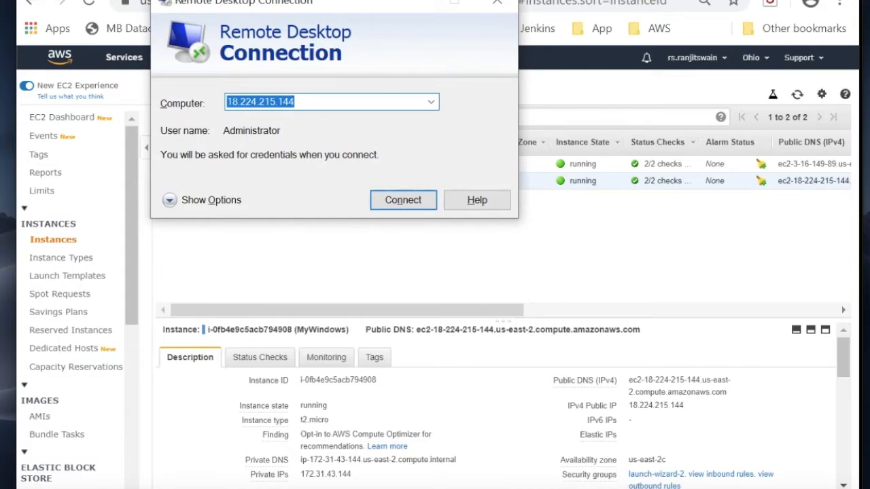
Step: Expand the Remote Desktop connection options, check the computer address and user name, and leave the dialog
{"action": "left_click", "coordinate": [201, 200]}
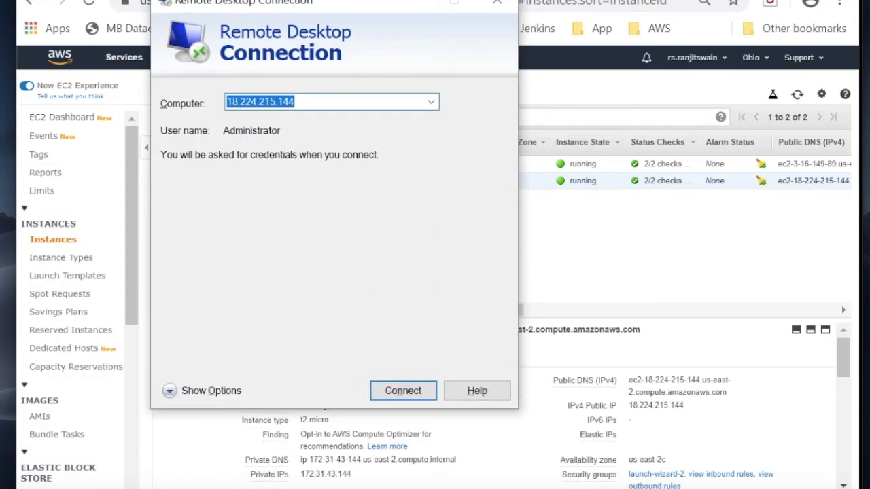
{"action": "left_click", "coordinate": [342, 192]}
{"action": "left_click", "coordinate": [347, 163]}
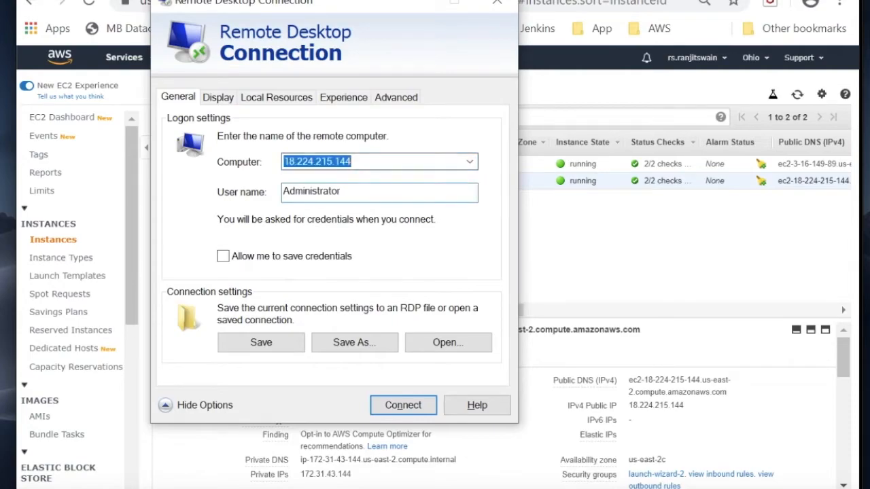
{"action": "left_click", "coordinate": [342, 193]}
{"action": "left_click_drag", "start_coordinate": [342, 192], "coordinate": [282, 192]}
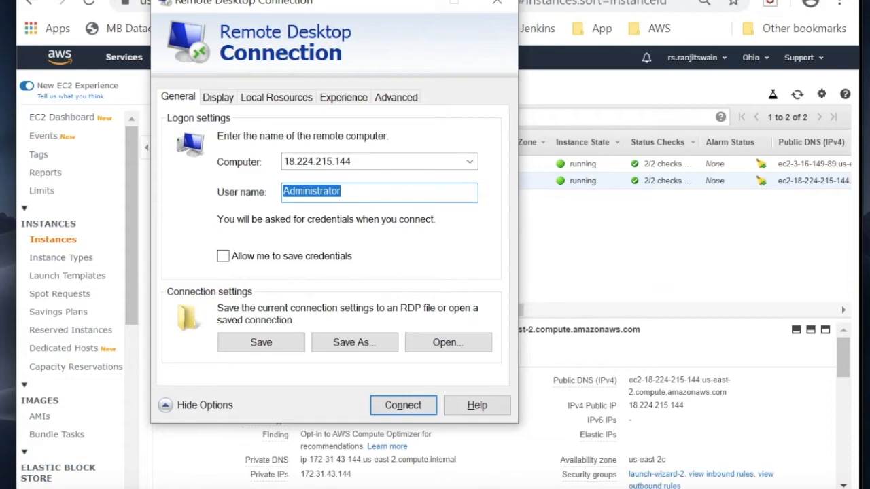
{"action": "key", "text": "Return"}
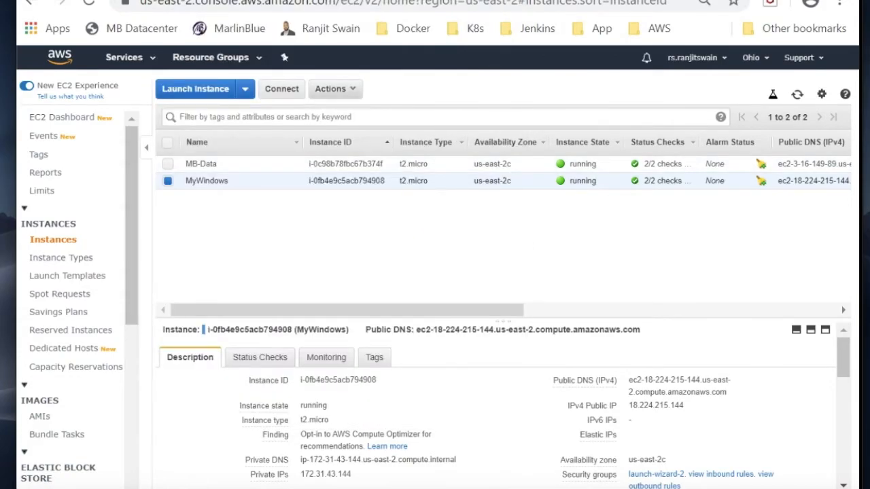
Step: Examine the Windows administrator password retrieval for the MyWindows instance, including the key pair file selection, and cancel it
{"action": "left_click", "coordinate": [335, 88]}
{"action": "left_click", "coordinate": [360, 124]}
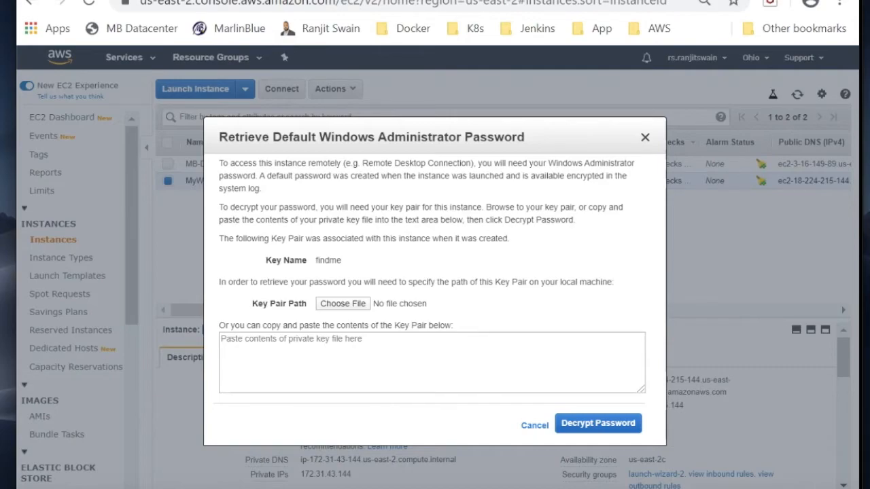
{"action": "left_click", "coordinate": [350, 359]}
{"action": "left_click", "coordinate": [347, 304]}
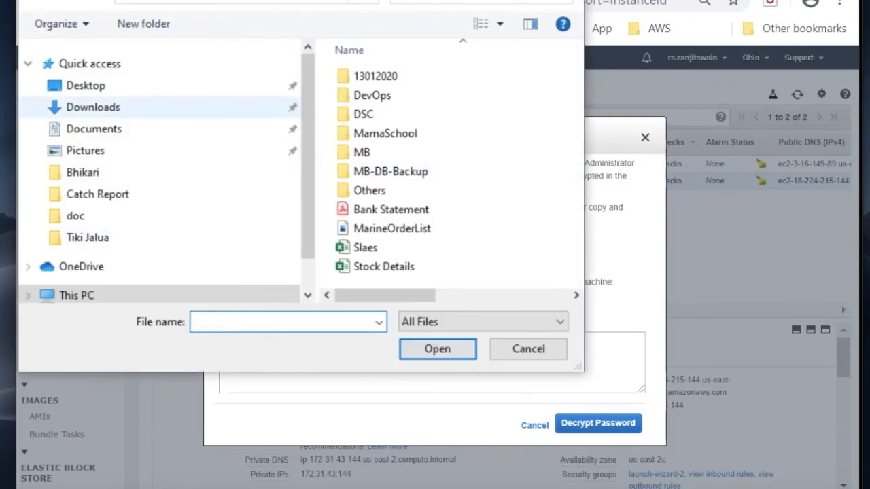
{"action": "left_click", "coordinate": [528, 349]}
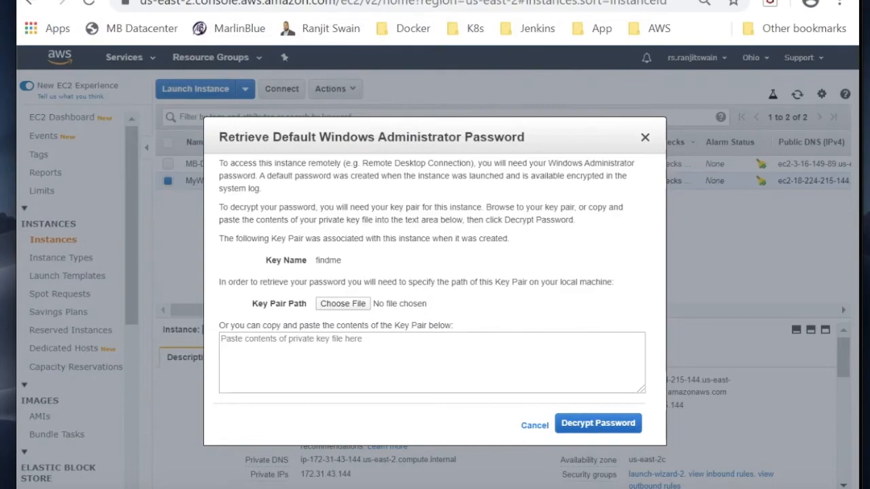
{"action": "left_click", "coordinate": [535, 426]}
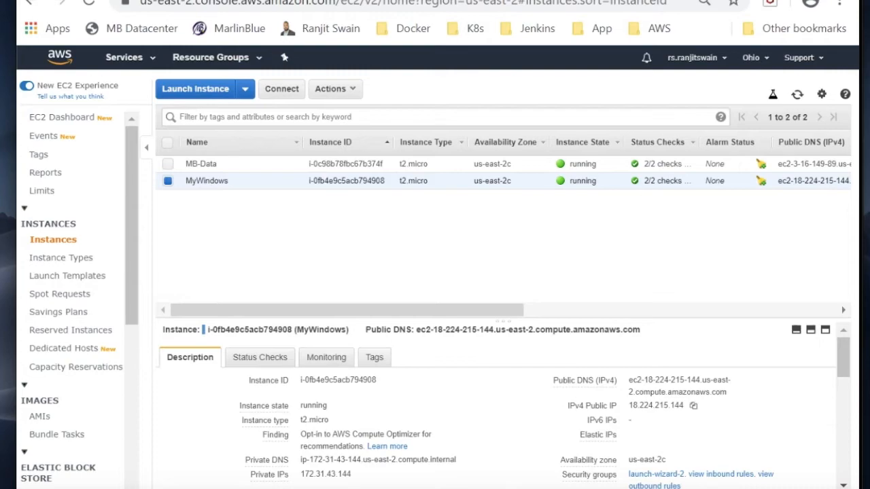
Step: Switch to Remote Desktop Connection, connect to 18.224.215.144 as Administrator, and submit the pasted account password with the credentials remembered
{"action": "key", "text": "alt+Tab"}
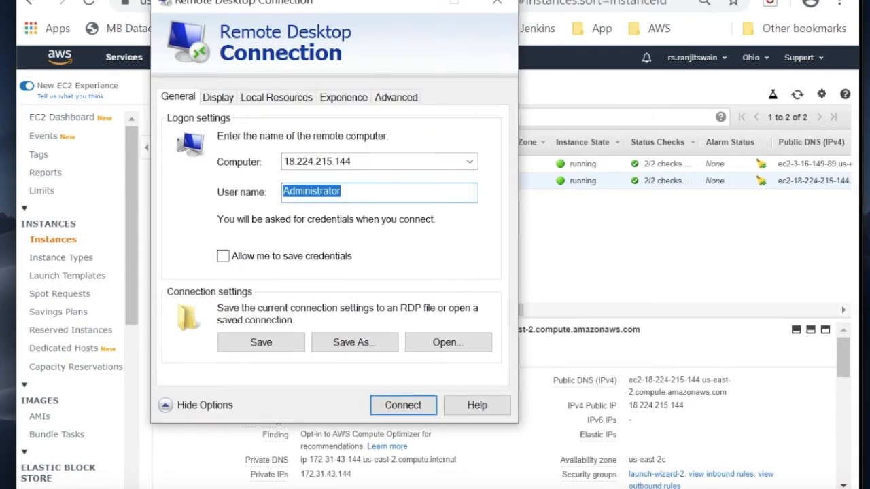
{"action": "key", "text": "Return"}
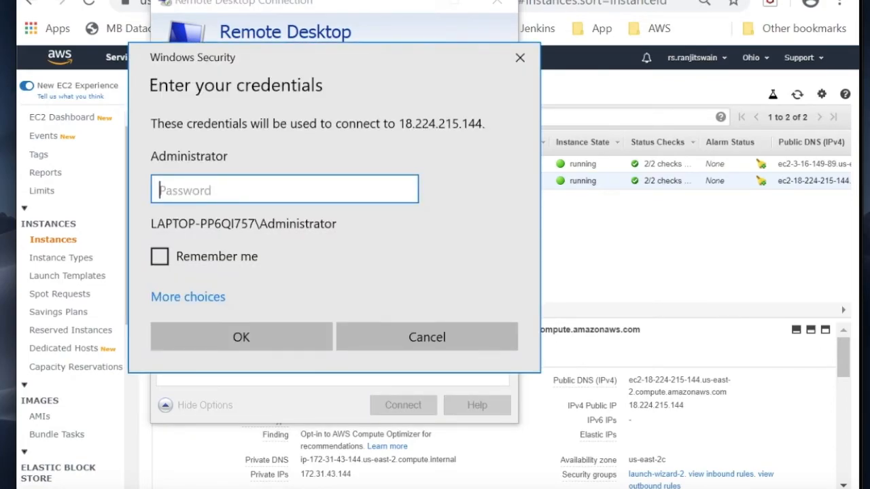
{"action": "key", "text": "ctrl+v"}
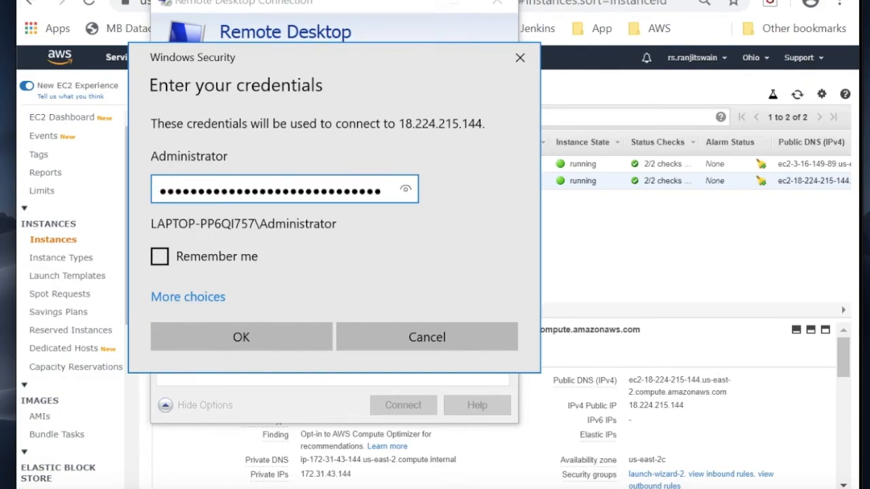
{"action": "left_click", "coordinate": [160, 256]}
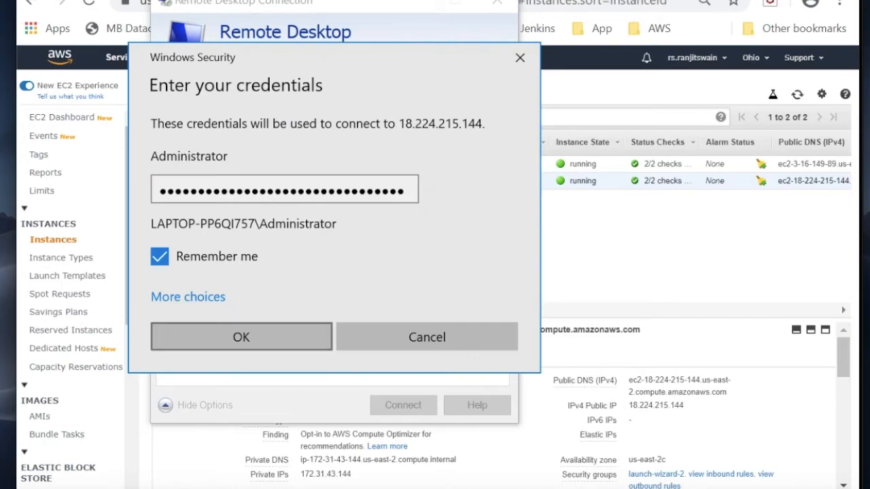
{"action": "left_click", "coordinate": [242, 337]}
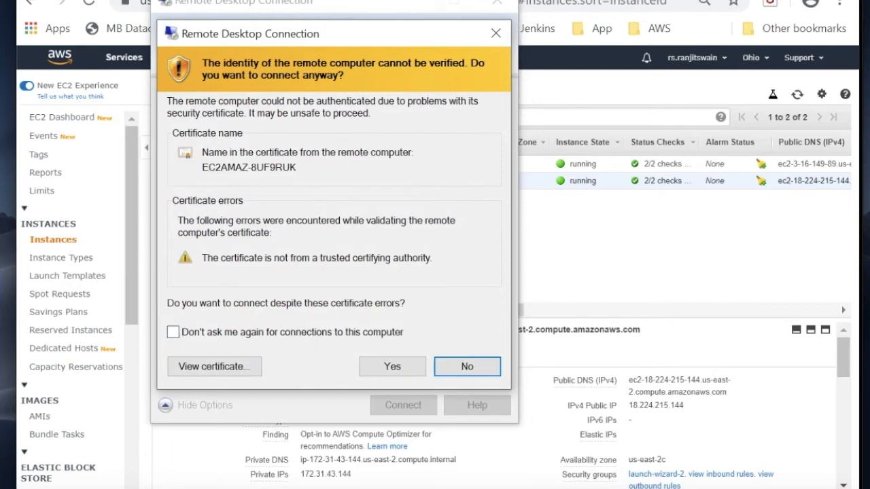
Step: Accept connecting despite the untrusted certificate, and reposition and enlarge the remote session window to show more of the desktop
{"action": "left_click", "coordinate": [392, 367]}
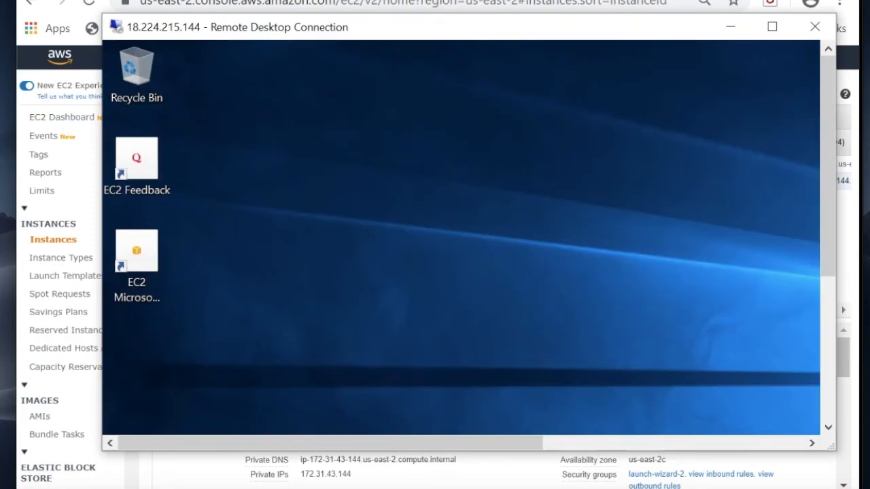
{"action": "left_click_drag", "start_coordinate": [435, 37], "coordinate": [350, 0]}
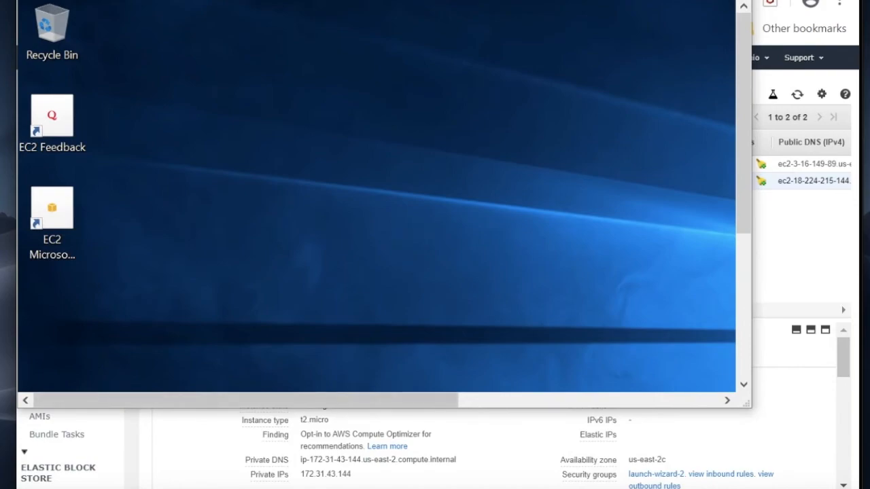
{"action": "left_click_drag", "start_coordinate": [763, 414], "coordinate": [843, 485]}
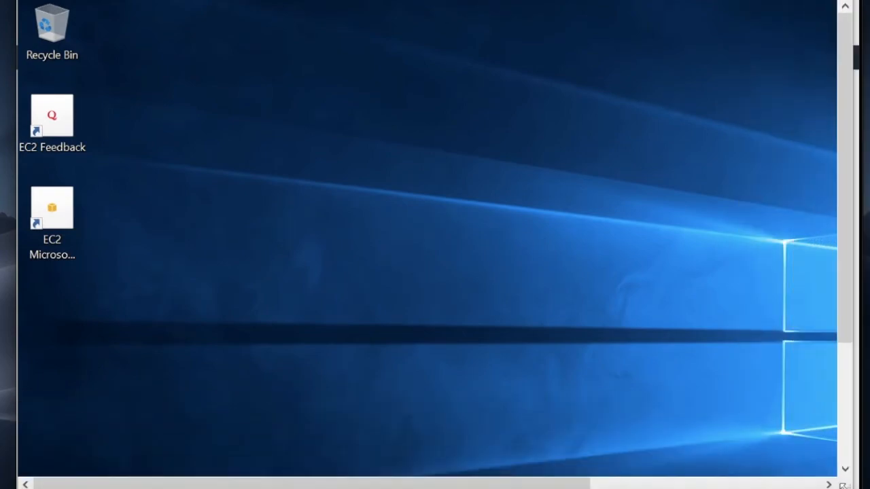